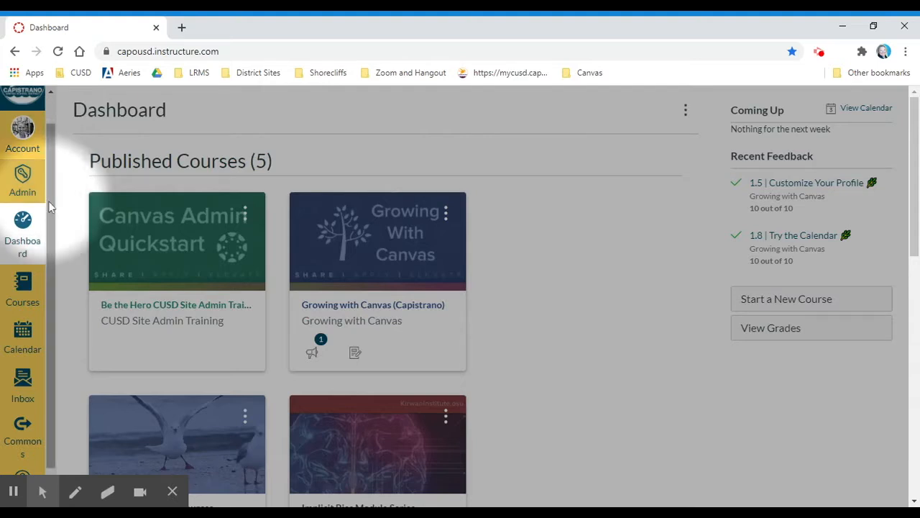
Step: Open the Support tray listing Canvas Guides search and other help resources
{"action": "scroll", "coordinate": [54, 209], "scroll_direction": "down", "scroll_amount": 1}
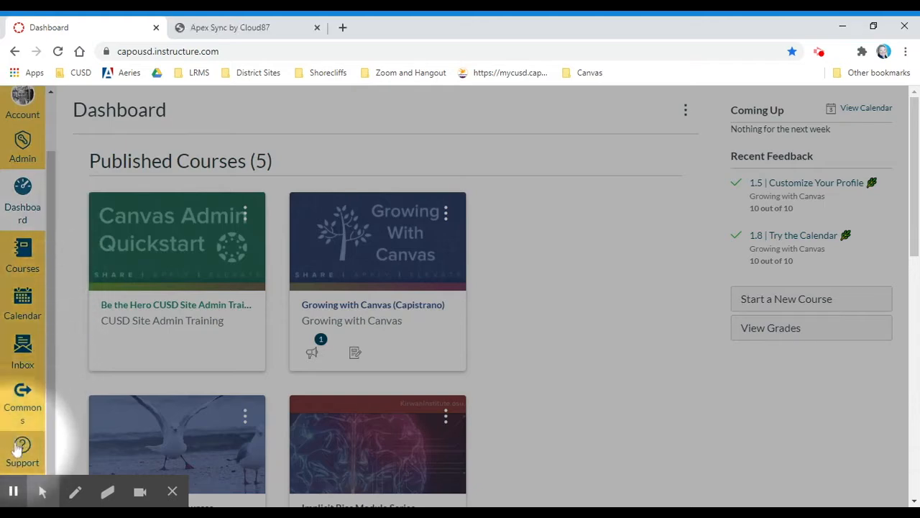
{"action": "left_click", "coordinate": [19, 450]}
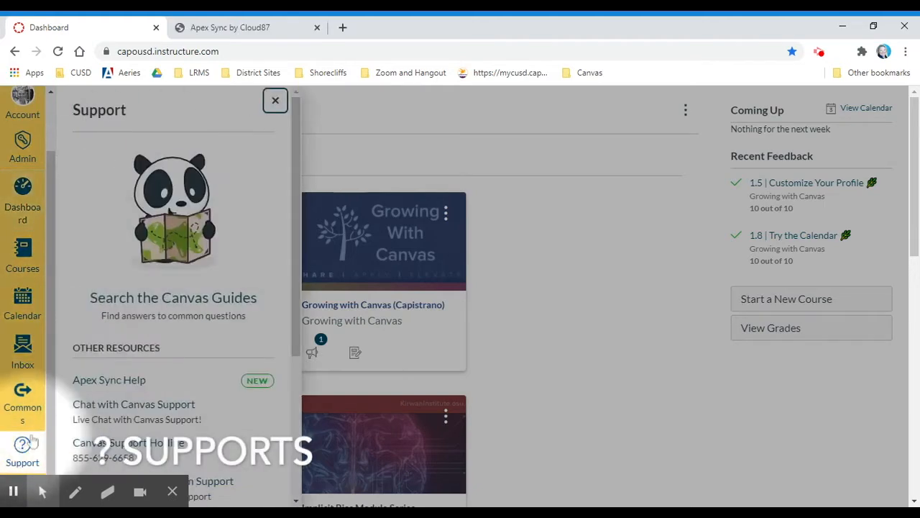
{"action": "scroll", "coordinate": [208, 350], "scroll_direction": "down", "scroll_amount": 3}
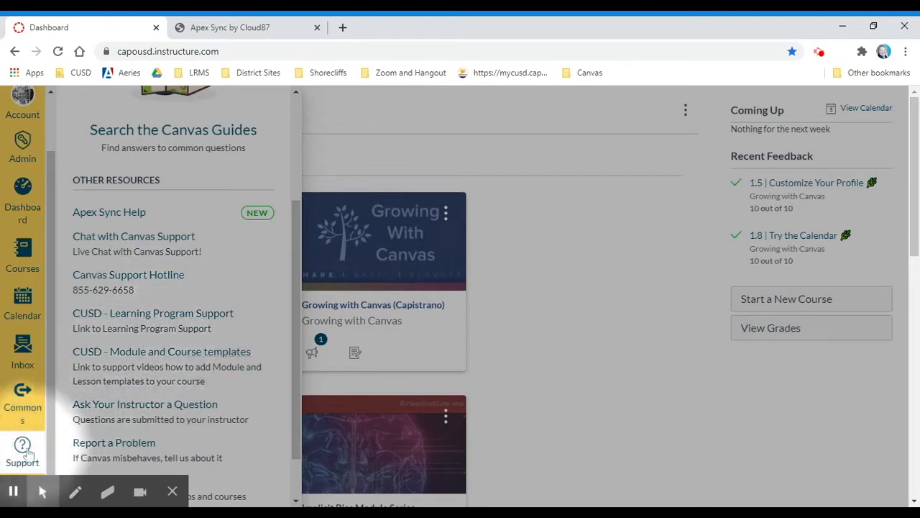
Step: Open Commons and browse only the favorited resources
{"action": "left_click", "coordinate": [24, 395]}
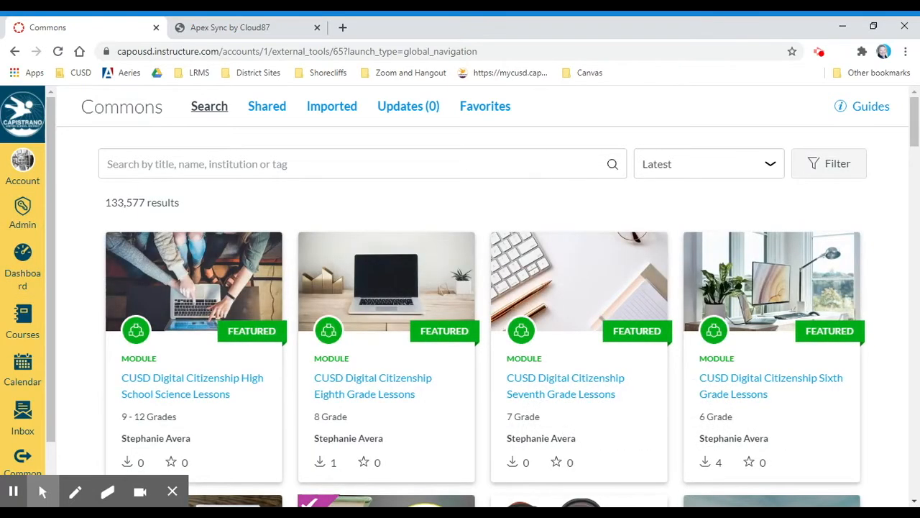
{"action": "scroll", "coordinate": [206, 208], "scroll_direction": "down", "scroll_amount": 1}
{"action": "scroll", "coordinate": [206, 209], "scroll_direction": "up", "scroll_amount": 1}
{"action": "left_click", "coordinate": [483, 112]}
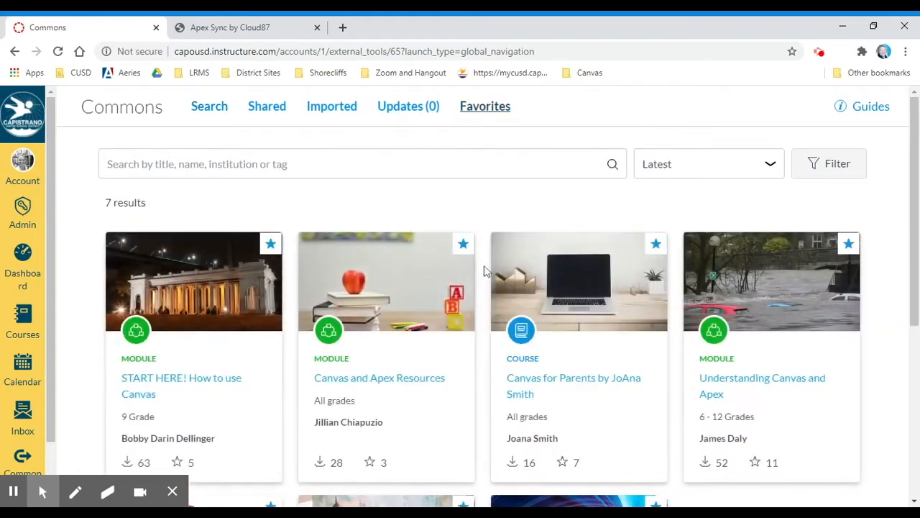
{"action": "scroll", "coordinate": [485, 271], "scroll_direction": "down", "scroll_amount": 1}
{"action": "scroll", "coordinate": [485, 271], "scroll_direction": "down", "scroll_amount": 1}
{"action": "scroll", "coordinate": [485, 270], "scroll_direction": "up", "scroll_amount": 2}
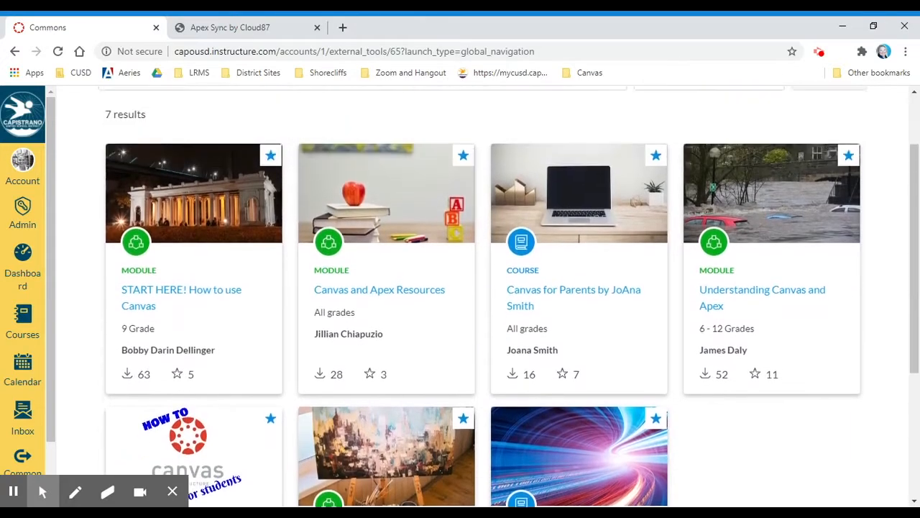
Step: Back in Commons search, view the Digital Citizenship High School Science module, then open the Inbox
{"action": "left_click", "coordinate": [142, 114]}
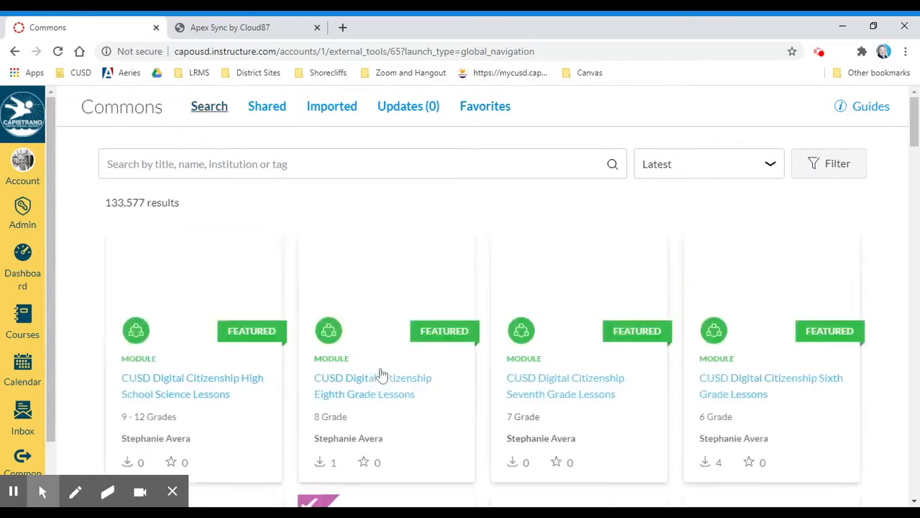
{"action": "scroll", "coordinate": [199, 376], "scroll_direction": "down", "scroll_amount": 1}
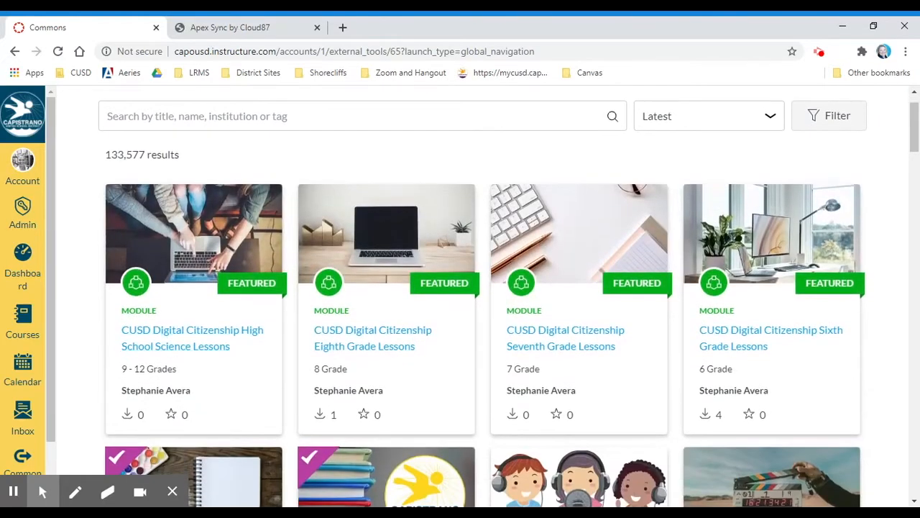
{"action": "left_click", "coordinate": [197, 332]}
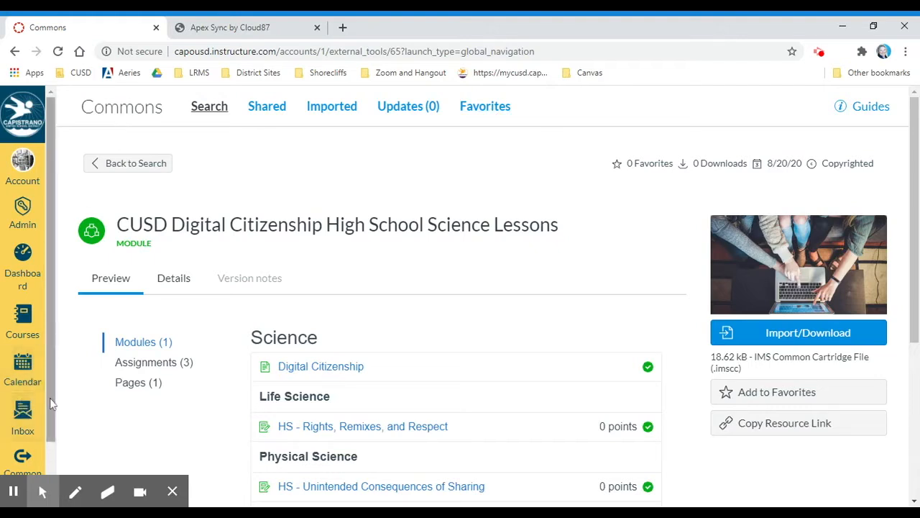
{"action": "scroll", "coordinate": [49, 397], "scroll_direction": "down", "scroll_amount": 1}
{"action": "left_click", "coordinate": [21, 395]}
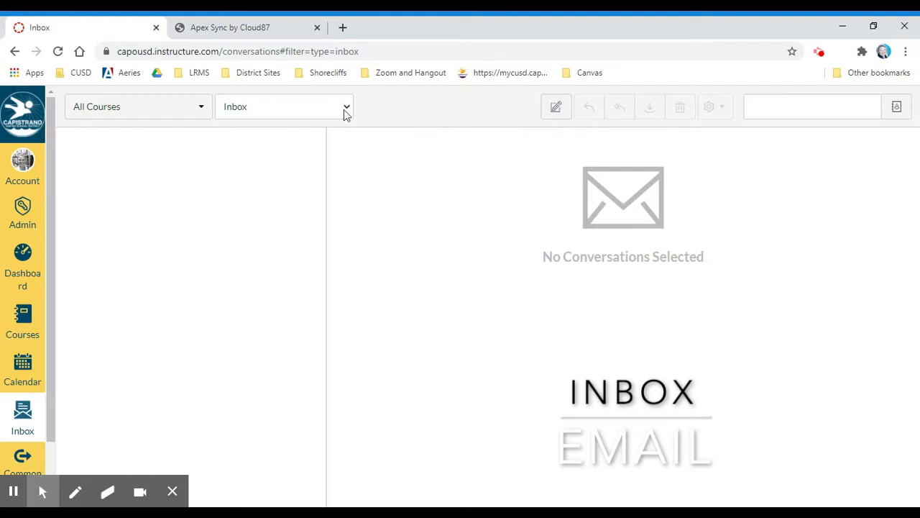
Step: Check the Inbox's All Courses filter options, then show the August 2020 month calendar
{"action": "left_click", "coordinate": [203, 112]}
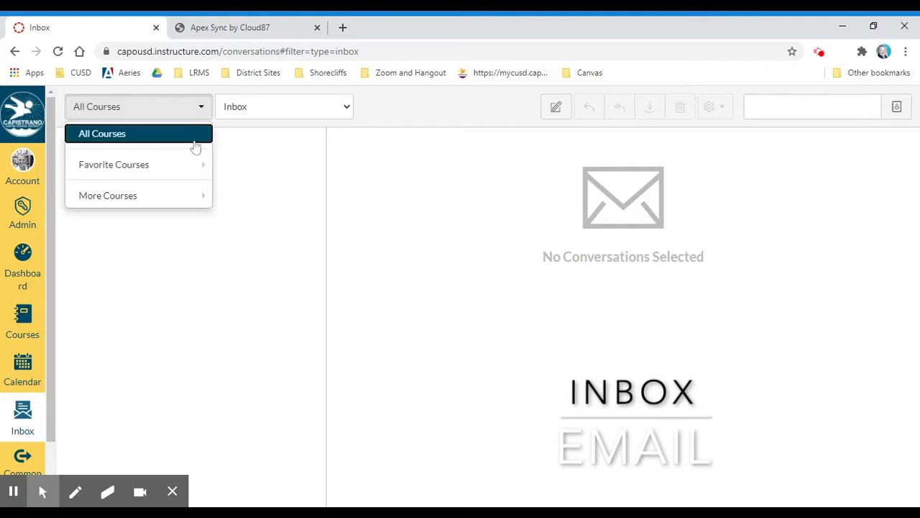
{"action": "mouse_move", "coordinate": [187, 173]}
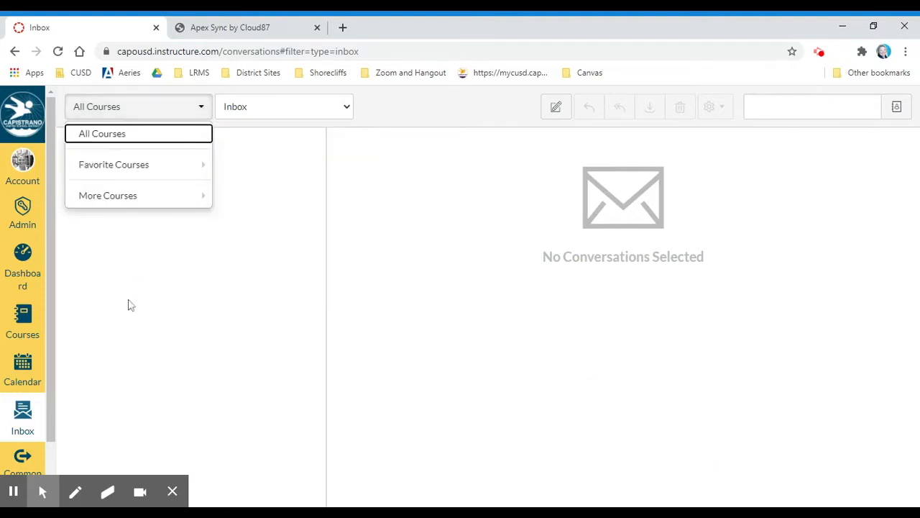
{"action": "left_click", "coordinate": [25, 370]}
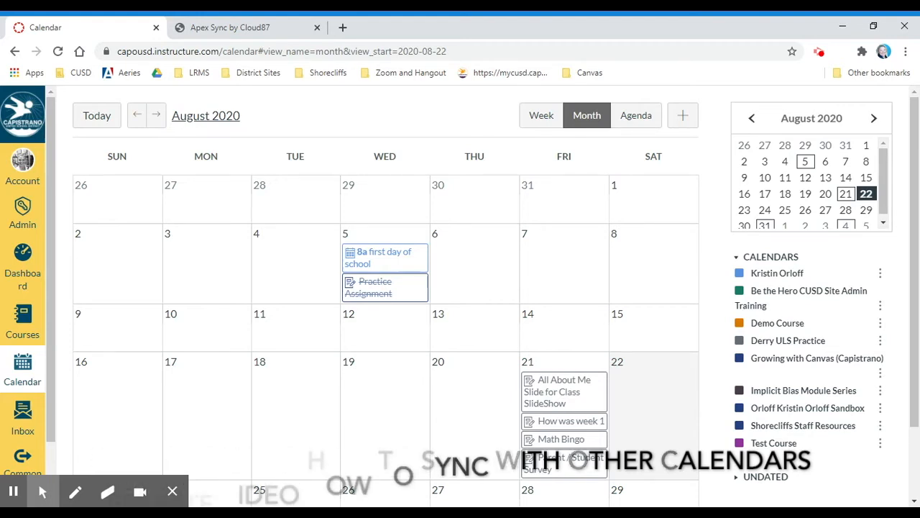
Step: Browse the Shorecliffs Staff Resources course home page, then go back to the calendar
{"action": "left_click", "coordinate": [20, 321]}
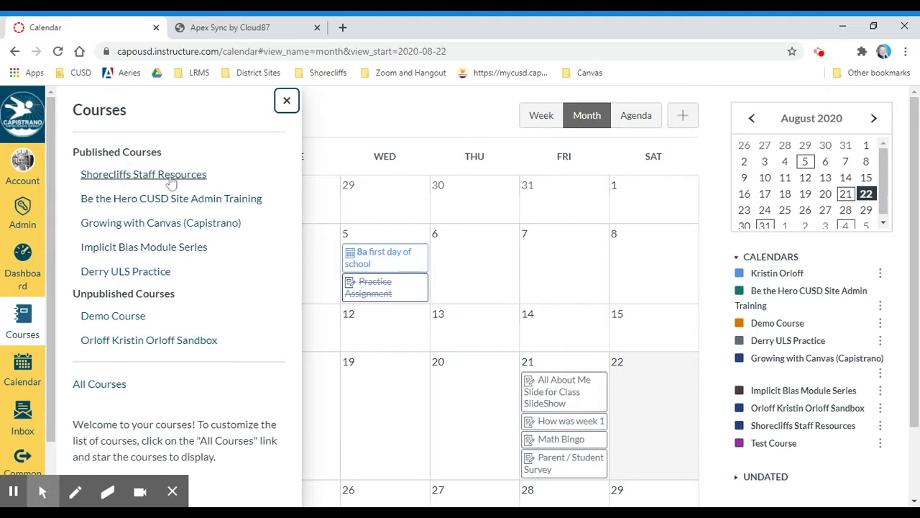
{"action": "left_click", "coordinate": [171, 181]}
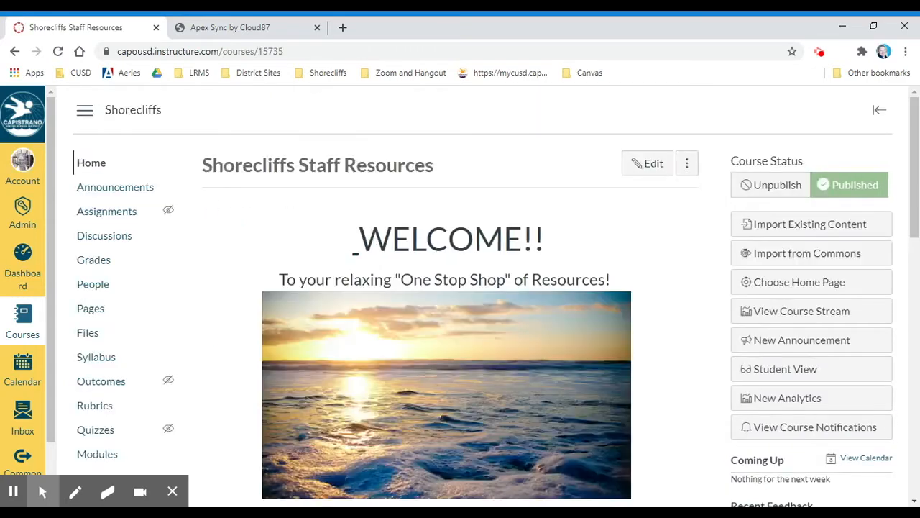
{"action": "scroll", "coordinate": [674, 384], "scroll_direction": "down", "scroll_amount": 3}
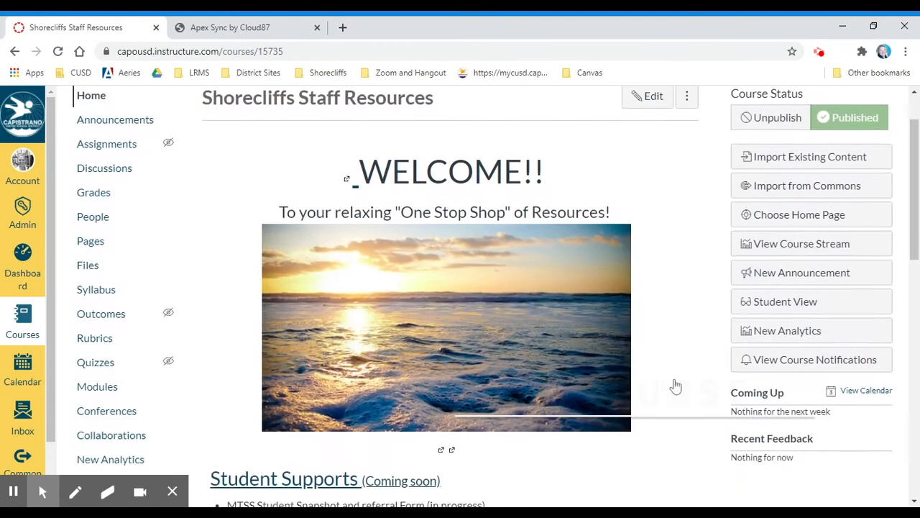
{"action": "scroll", "coordinate": [675, 384], "scroll_direction": "up", "scroll_amount": 1}
{"action": "scroll", "coordinate": [674, 384], "scroll_direction": "down", "scroll_amount": 7}
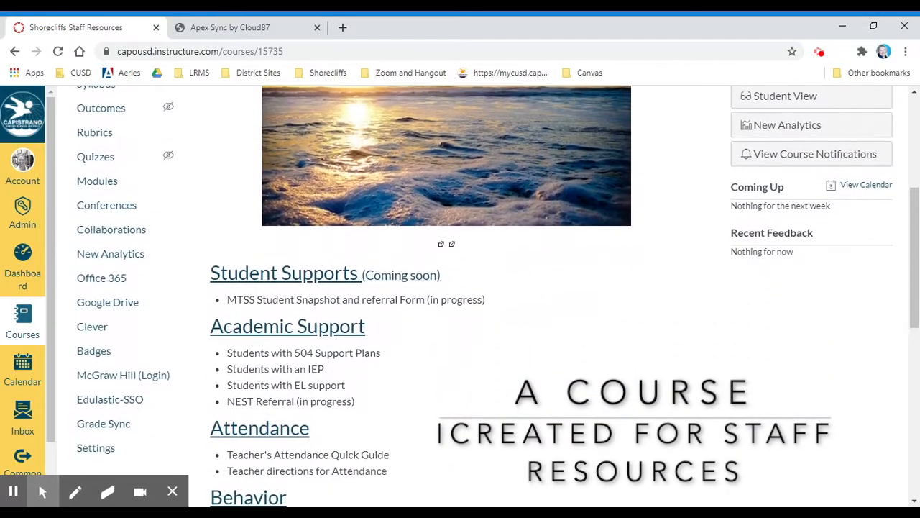
{"action": "scroll", "coordinate": [674, 384], "scroll_direction": "down", "scroll_amount": 6}
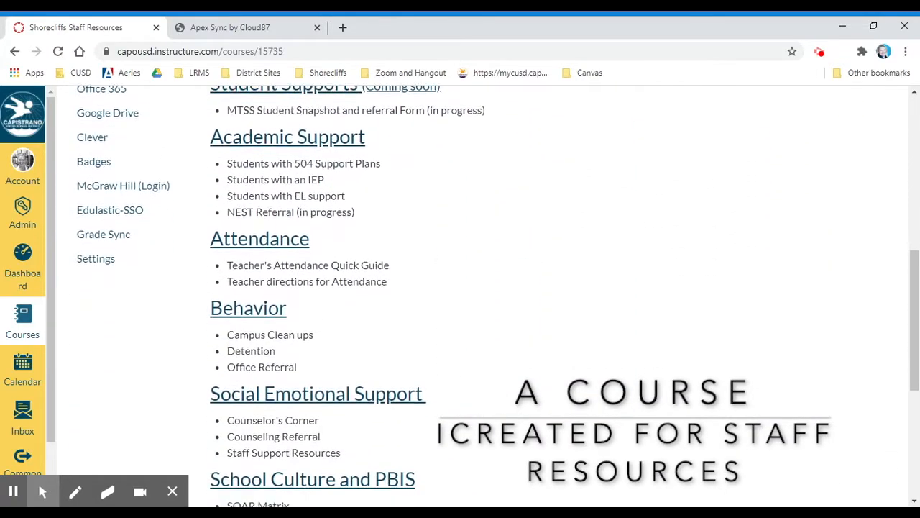
{"action": "scroll", "coordinate": [675, 384], "scroll_direction": "down", "scroll_amount": 2}
{"action": "scroll", "coordinate": [675, 384], "scroll_direction": "up", "scroll_amount": 7}
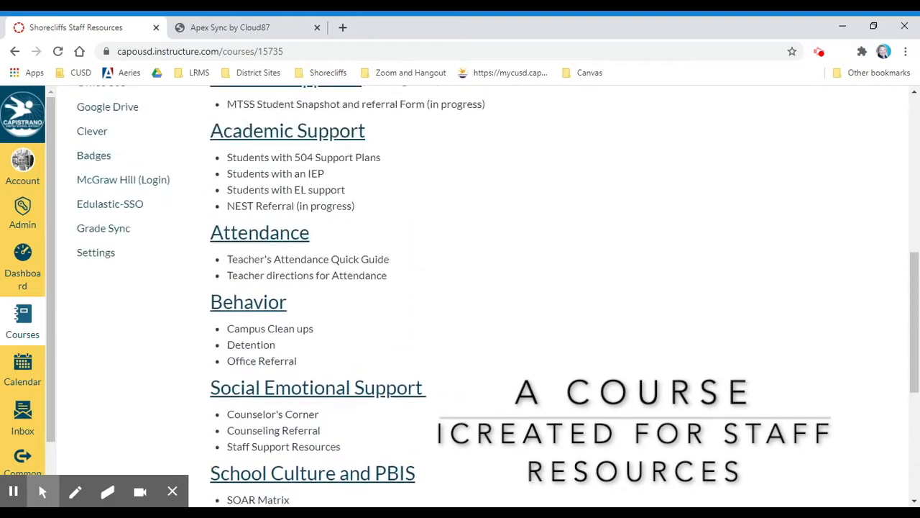
{"action": "scroll", "coordinate": [674, 384], "scroll_direction": "up", "scroll_amount": 8}
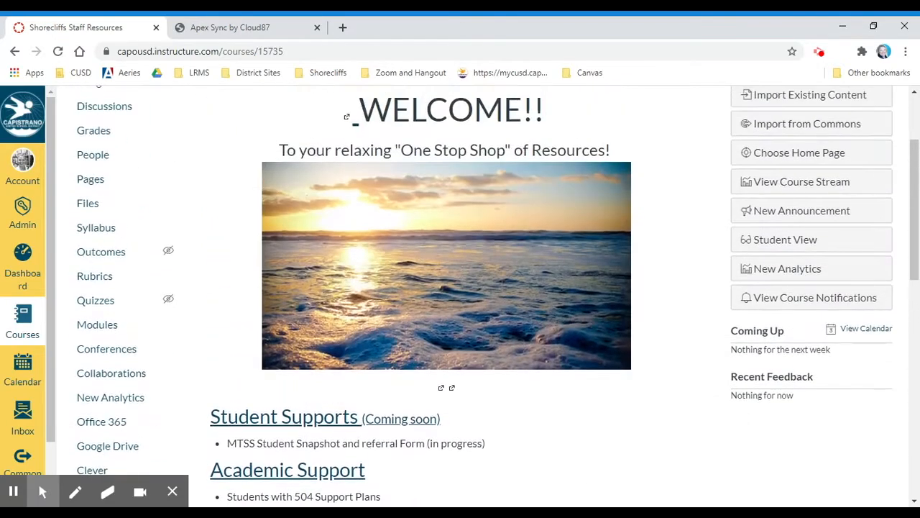
{"action": "left_click", "coordinate": [14, 51]}
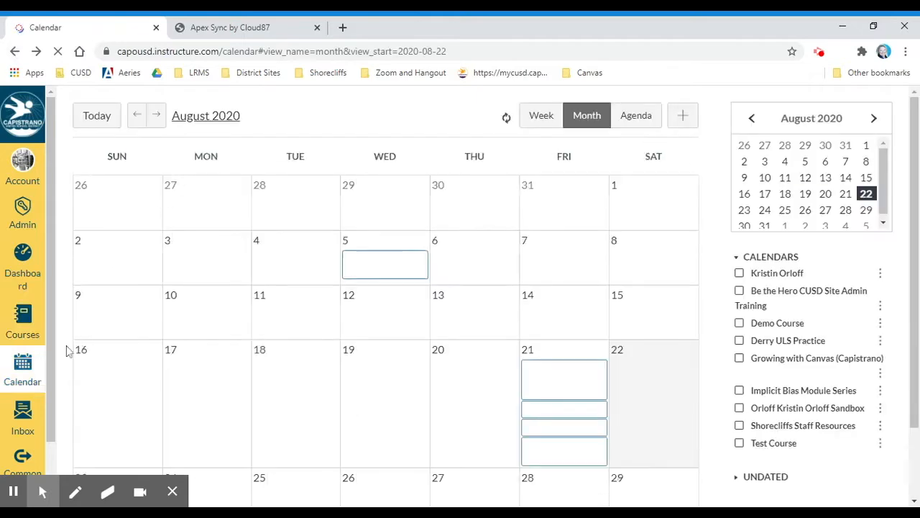
Step: From the Dashboard, show the Account tray with Notifications, Files, Settings and Shared Content
{"action": "left_click", "coordinate": [25, 325]}
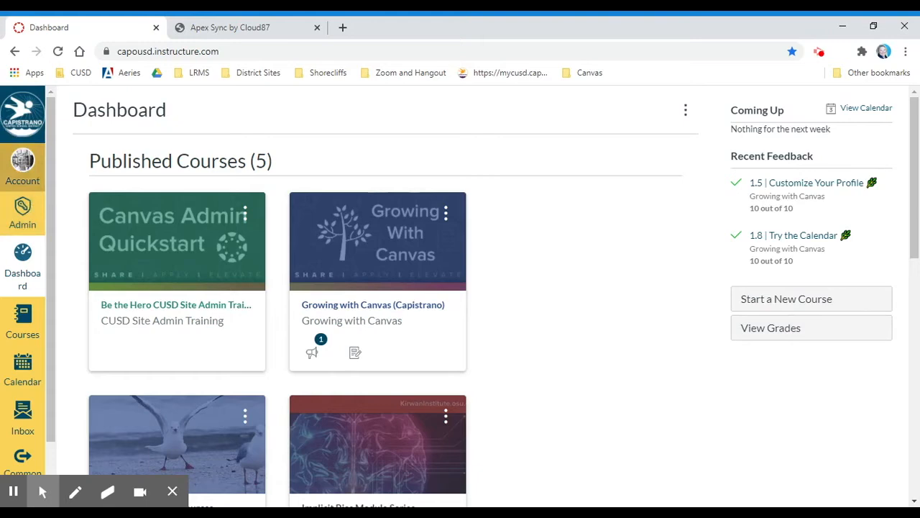
{"action": "left_click", "coordinate": [21, 167]}
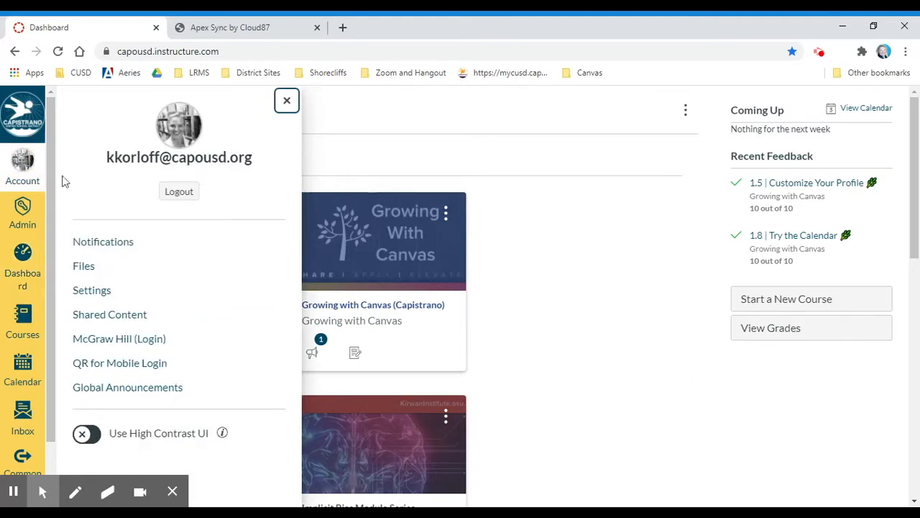
Step: Show Notification Preferences with delivery choices for each Course Activities item
{"action": "left_click", "coordinate": [101, 243]}
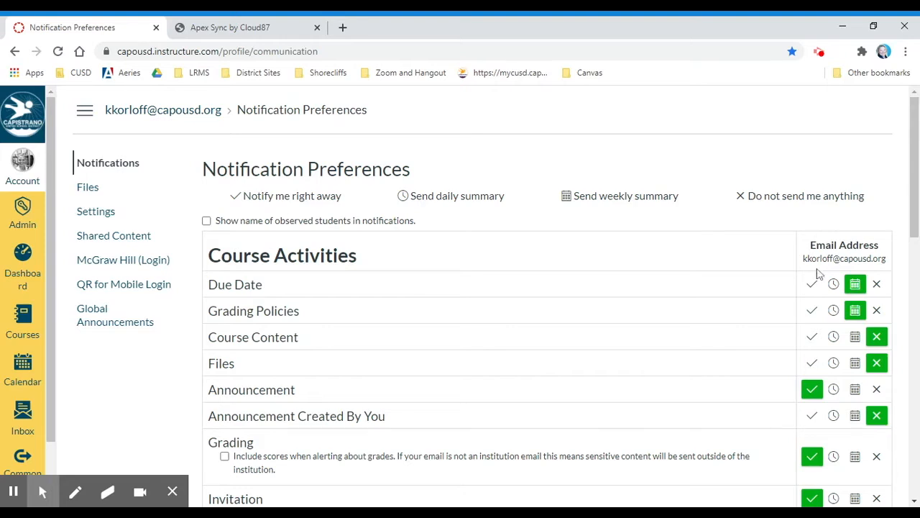
Step: Show My Files with its folders and AdminDashboard.png, 0% of 21 GB used
{"action": "mouse_move", "coordinate": [915, 229]}
{"action": "left_mouse_down"}
{"action": "mouse_move", "coordinate": [918, 476]}
{"action": "mouse_move", "coordinate": [909, 214]}
{"action": "left_mouse_up"}
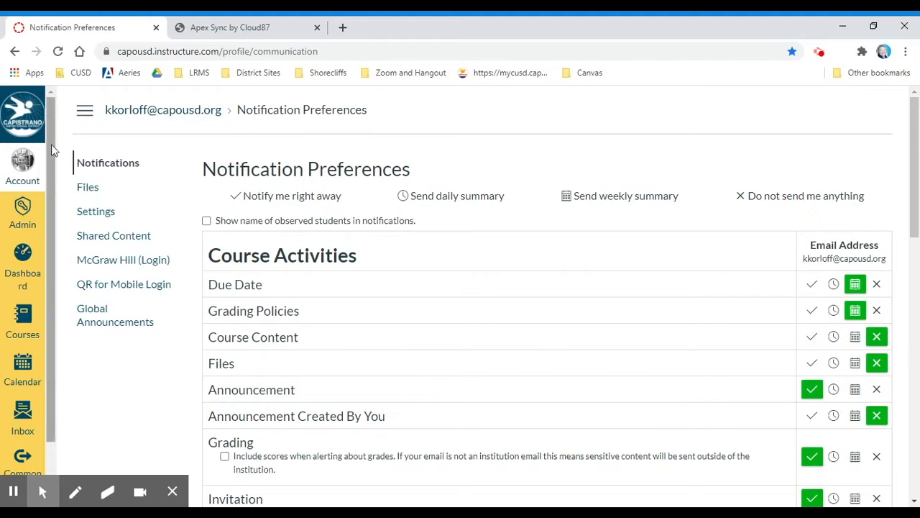
{"action": "left_click", "coordinate": [87, 190]}
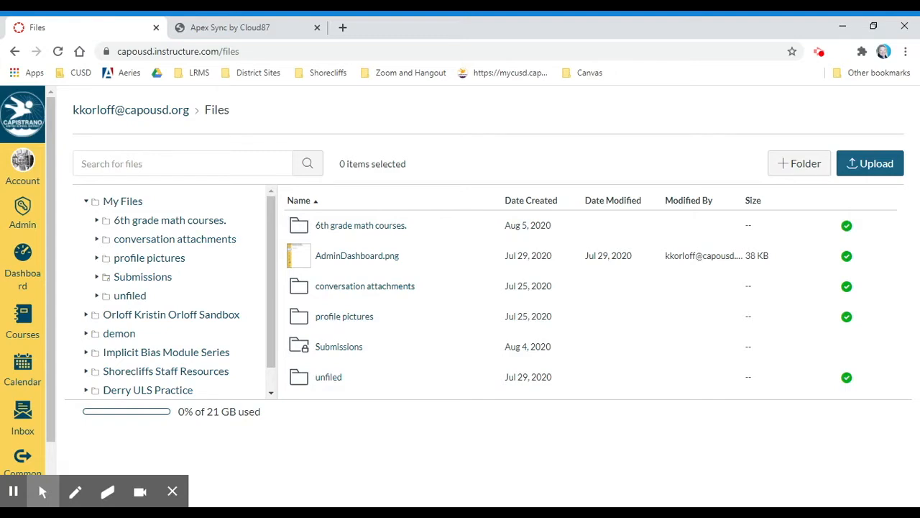
Step: Go back to Notification Preferences, then show the account Settings page with profile and Ways to Contact
{"action": "left_click", "coordinate": [15, 51]}
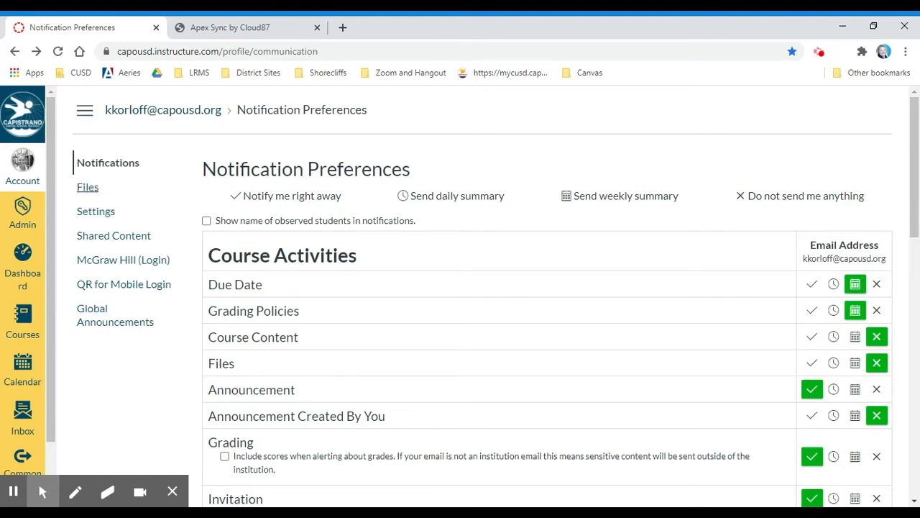
{"action": "left_click", "coordinate": [94, 213]}
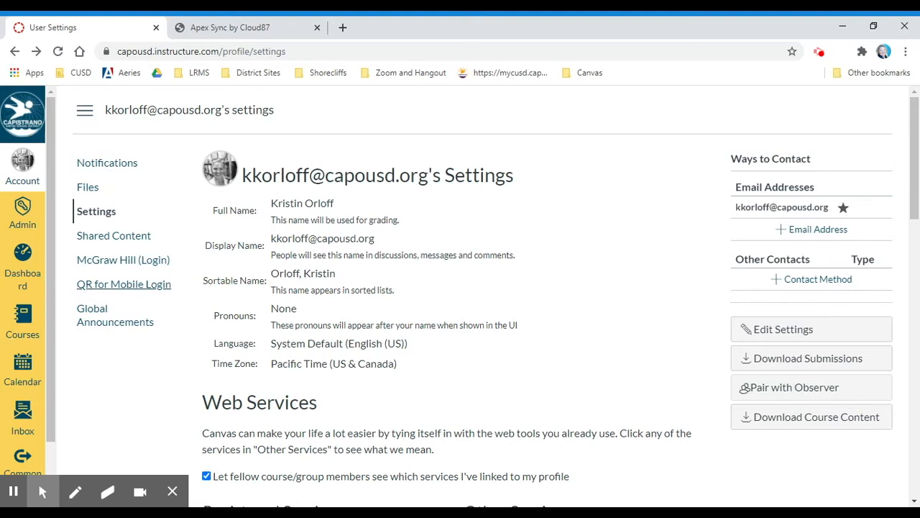
Step: View Global Announcements with the Apex Assignments notice, then list the administrable schools
{"action": "left_click", "coordinate": [87, 325]}
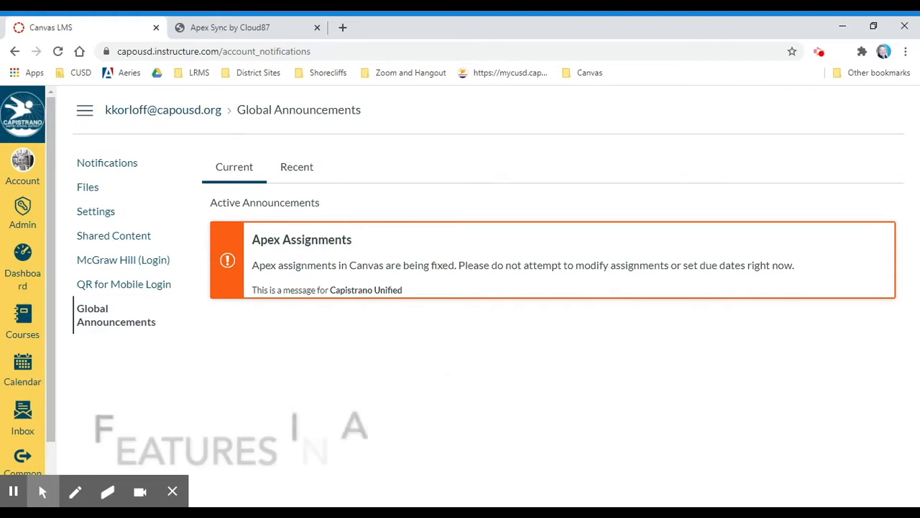
{"action": "left_click", "coordinate": [21, 216]}
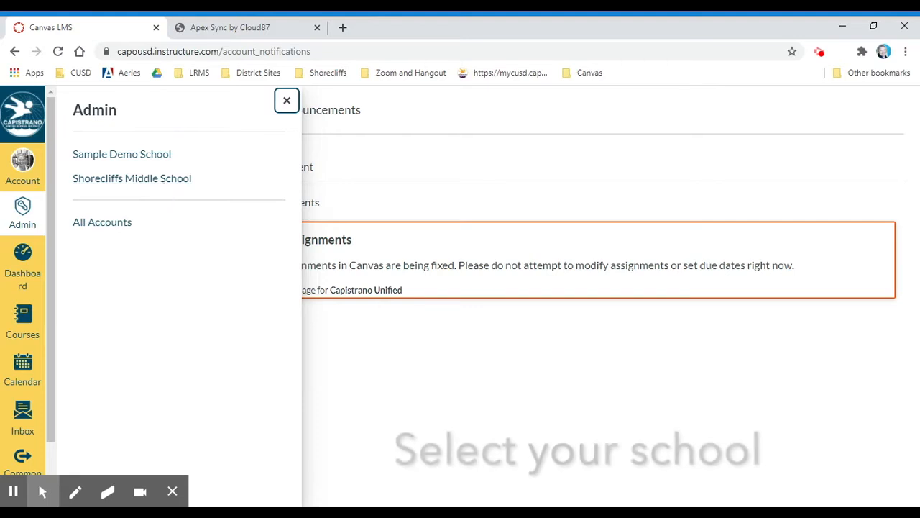
Step: Show the Shorecliffs Middle School courses list and check what the course search matches on
{"action": "left_click", "coordinate": [153, 179]}
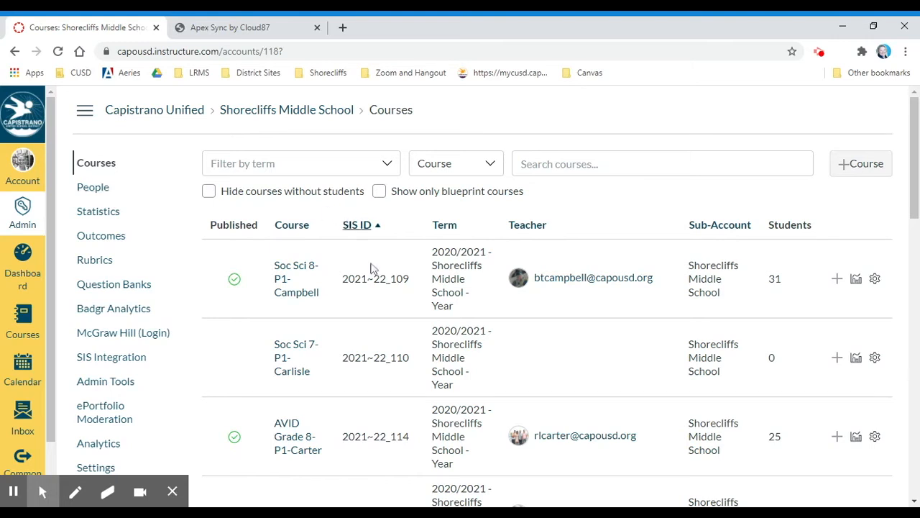
{"action": "left_click", "coordinate": [491, 167]}
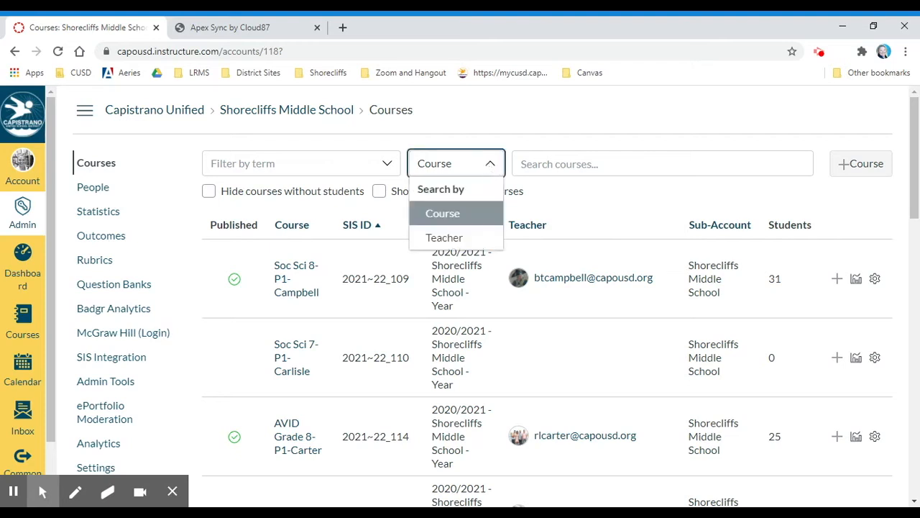
Step: Switch the course search to match by Teacher, then open the school's People list
{"action": "left_click", "coordinate": [445, 238]}
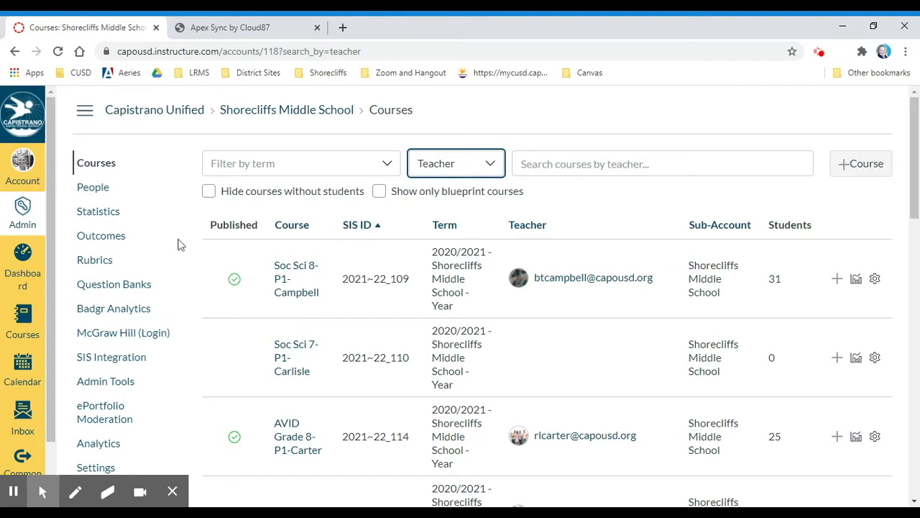
{"action": "left_click", "coordinate": [105, 188]}
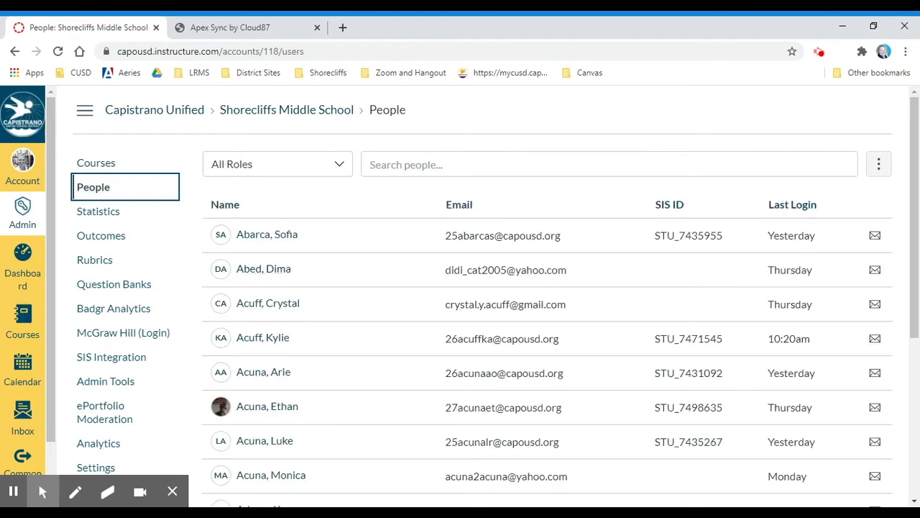
{"action": "mouse_move", "coordinate": [914, 308]}
{"action": "left_mouse_down"}
{"action": "mouse_move", "coordinate": [919, 467]}
{"action": "mouse_move", "coordinate": [910, 293]}
{"action": "left_mouse_up"}
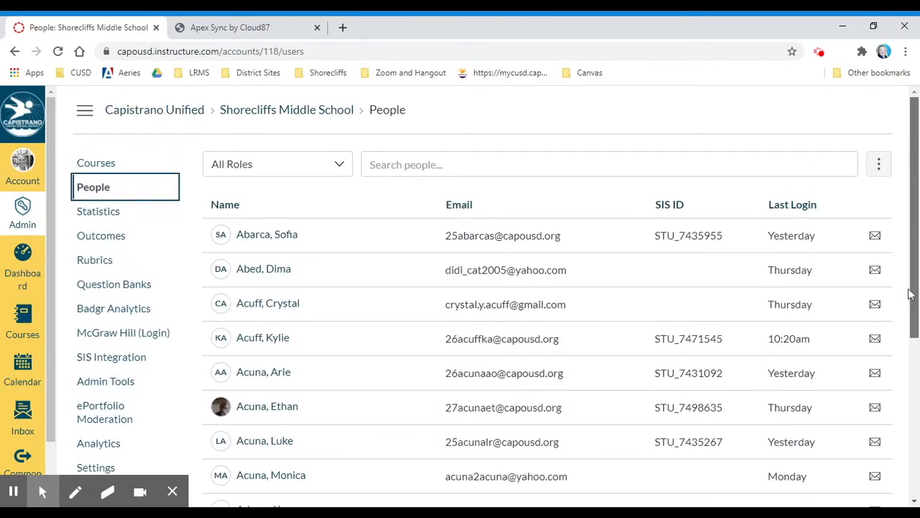
Step: Filter people by the Teacher role, then by Substitute, which finds no users
{"action": "left_click", "coordinate": [340, 174]}
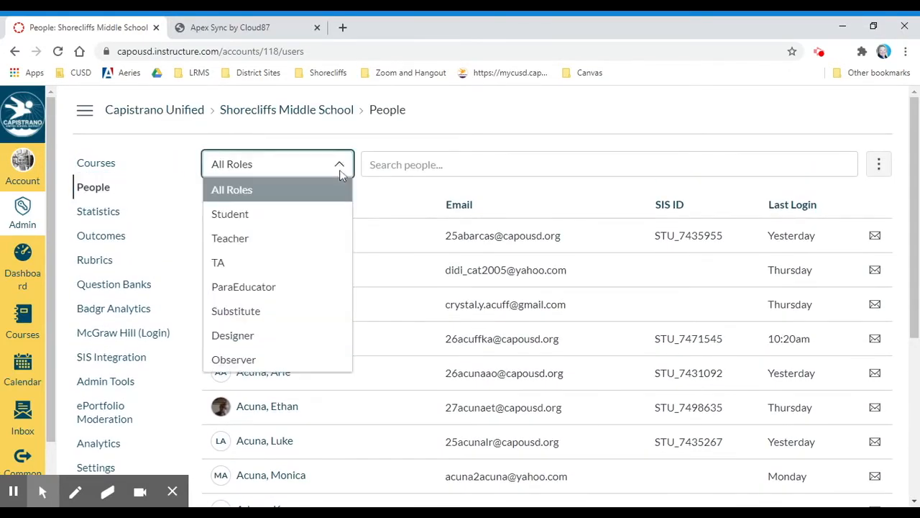
{"action": "left_click", "coordinate": [323, 238]}
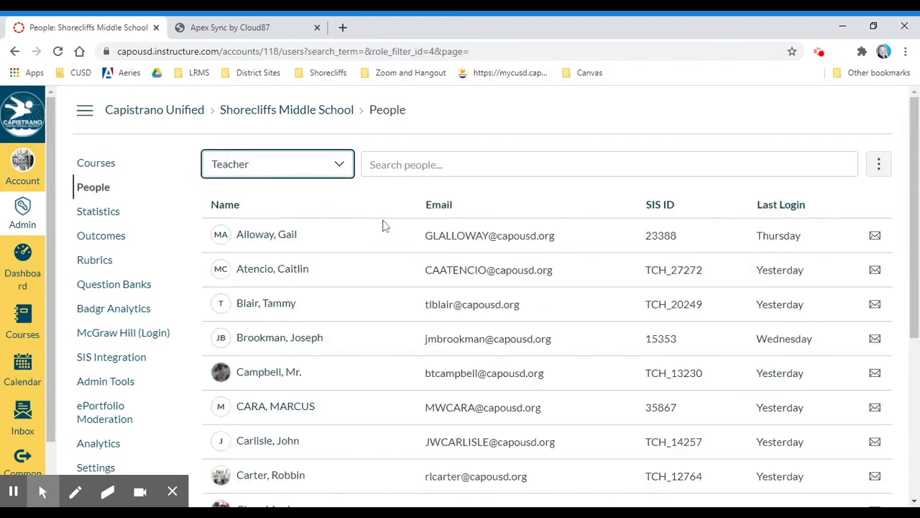
{"action": "left_click", "coordinate": [341, 167]}
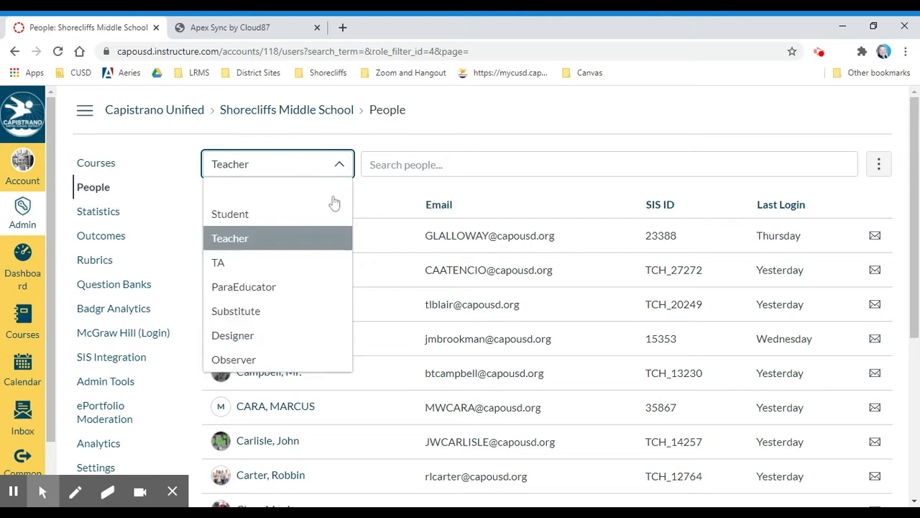
{"action": "left_click", "coordinate": [318, 315]}
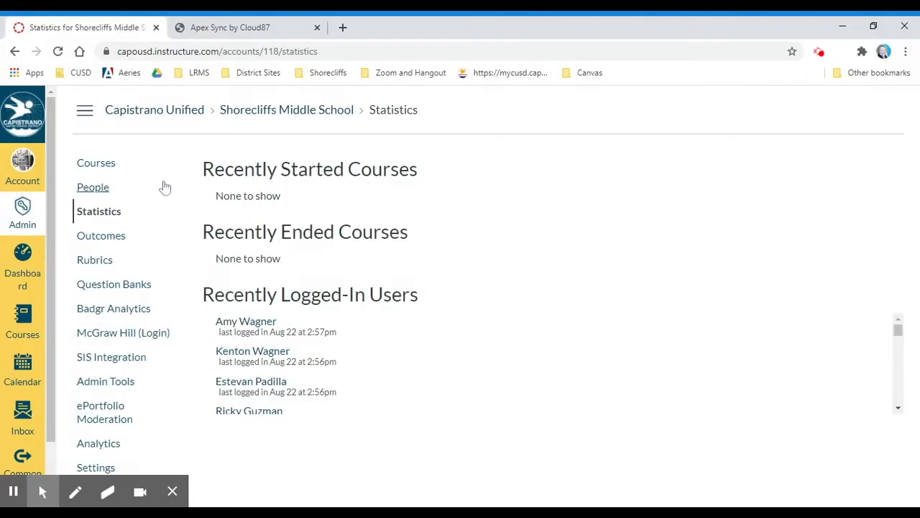
Step: Scroll through the Recently Logged-In Users statistics, then go to Admin Tools
{"action": "scroll", "coordinate": [261, 336], "scroll_direction": "down", "scroll_amount": 5}
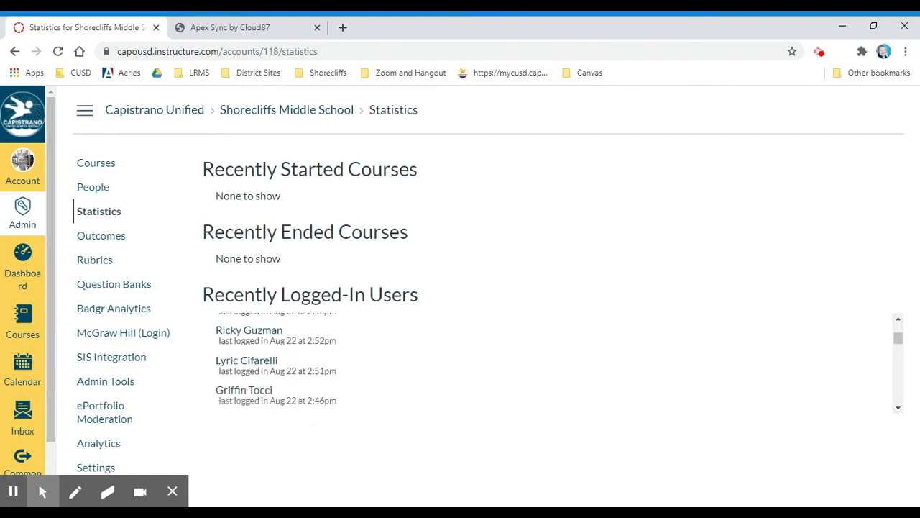
{"action": "scroll", "coordinate": [266, 363], "scroll_direction": "down", "scroll_amount": 5}
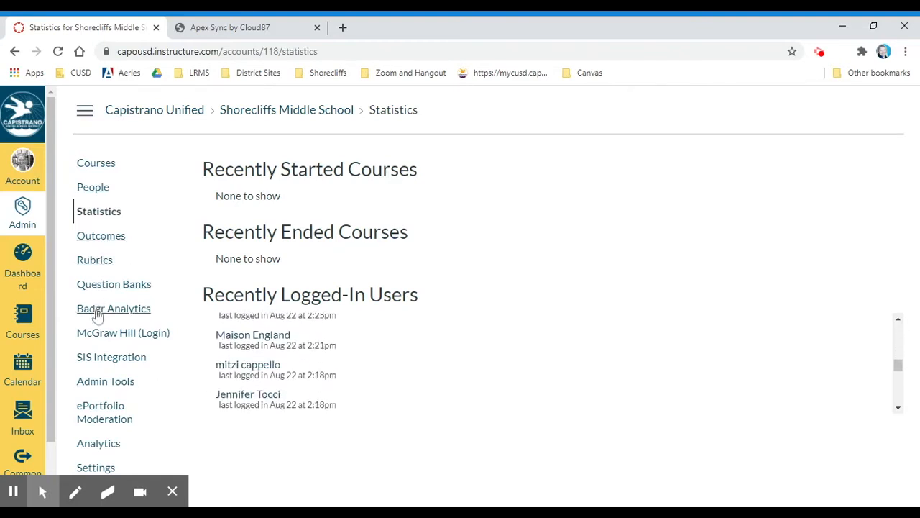
{"action": "left_click", "coordinate": [99, 385]}
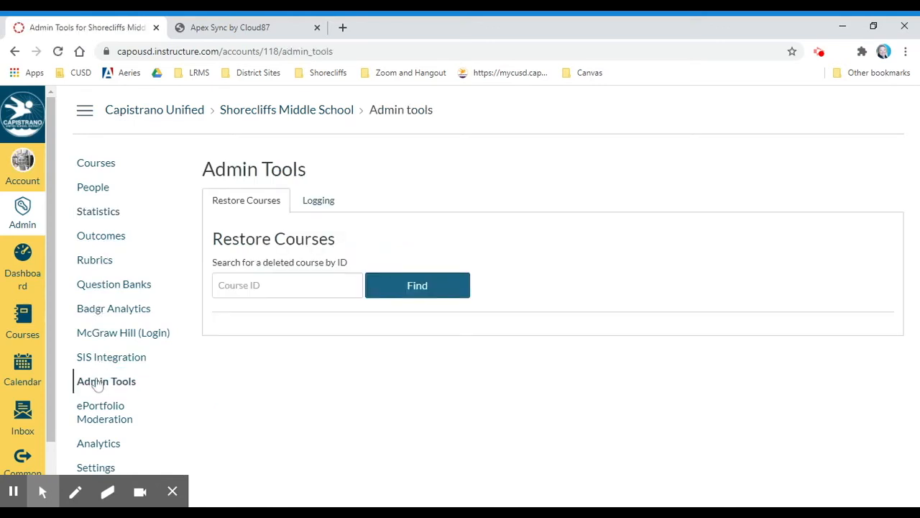
Step: Choose Login / Logout Activity under Logging and search people for the staff member's username
{"action": "left_click", "coordinate": [322, 205]}
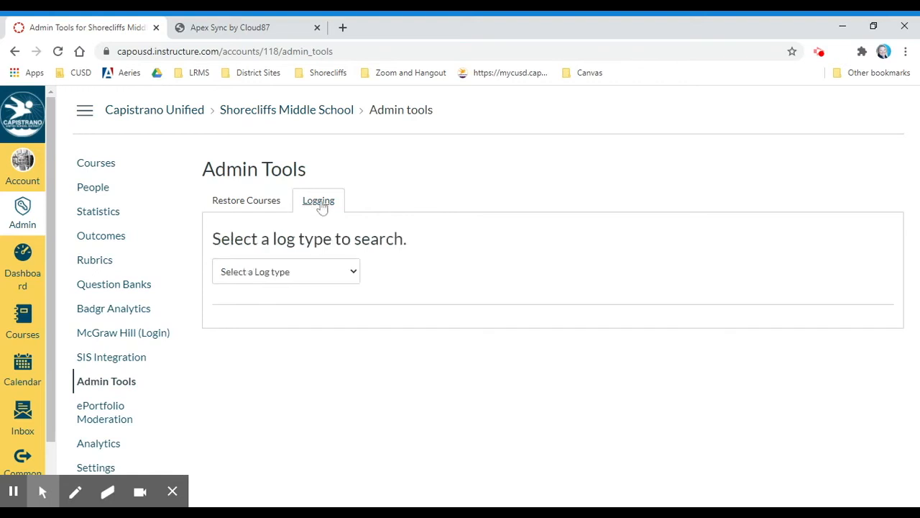
{"action": "left_click", "coordinate": [353, 273]}
{"action": "left_click", "coordinate": [347, 287]}
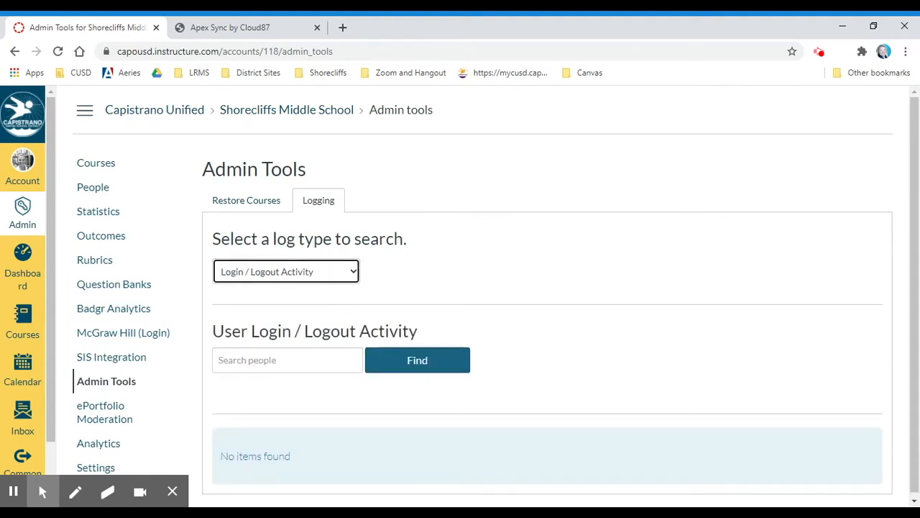
{"action": "left_click", "coordinate": [287, 360]}
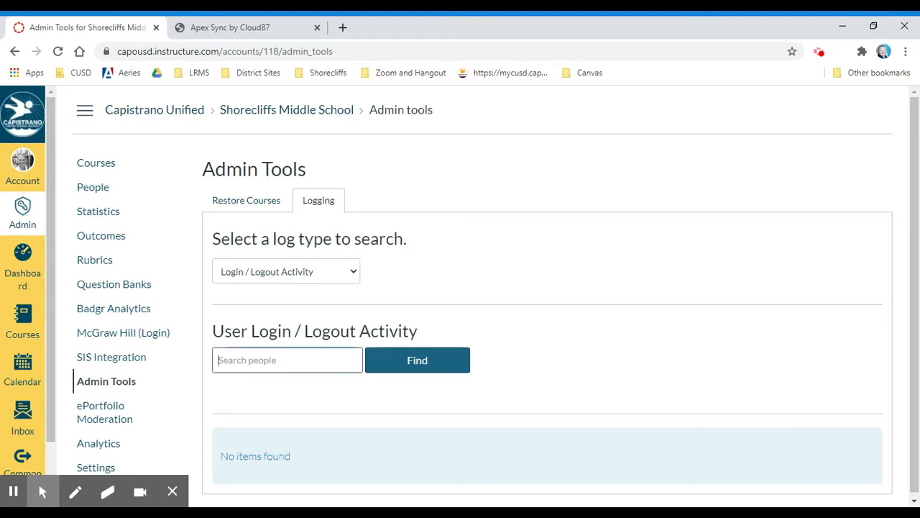
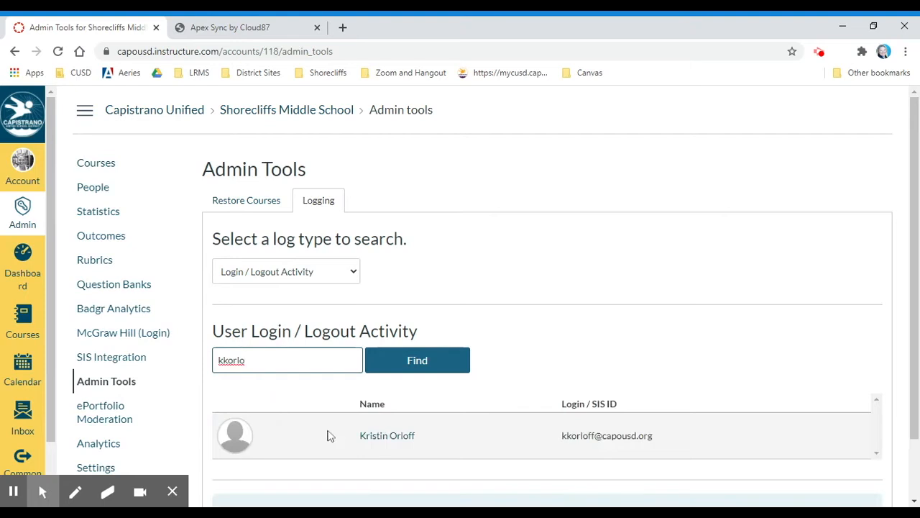
Step: Open the found user's login activity and set the start to Aug 21, 2020, 10:00 am
{"action": "left_click", "coordinate": [383, 440]}
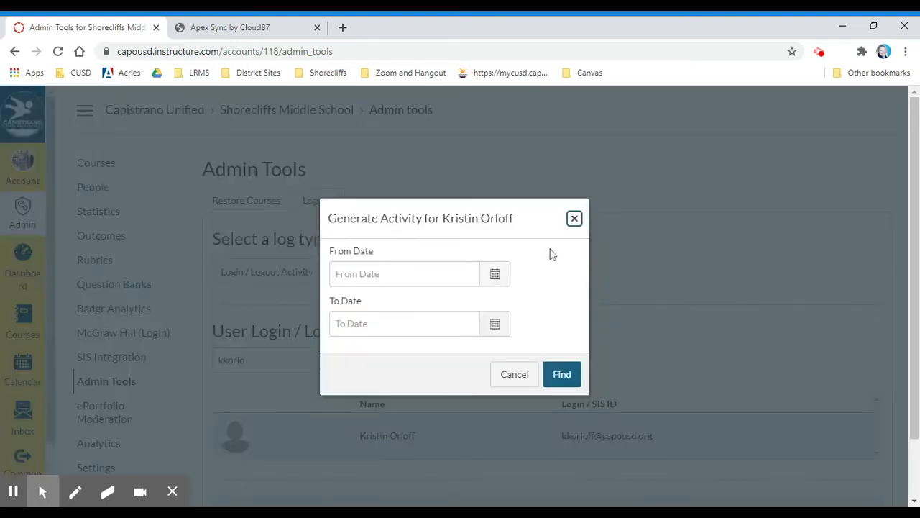
{"action": "left_click", "coordinate": [498, 277]}
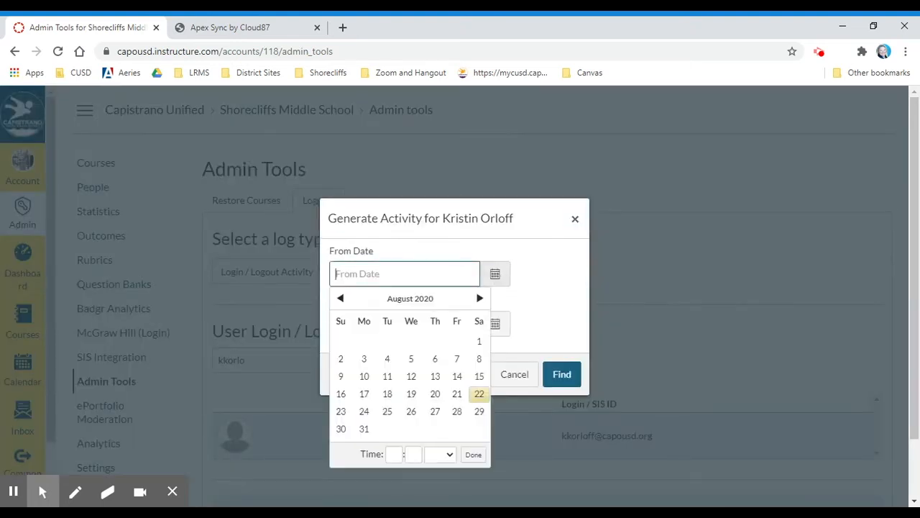
{"action": "left_click", "coordinate": [457, 395]}
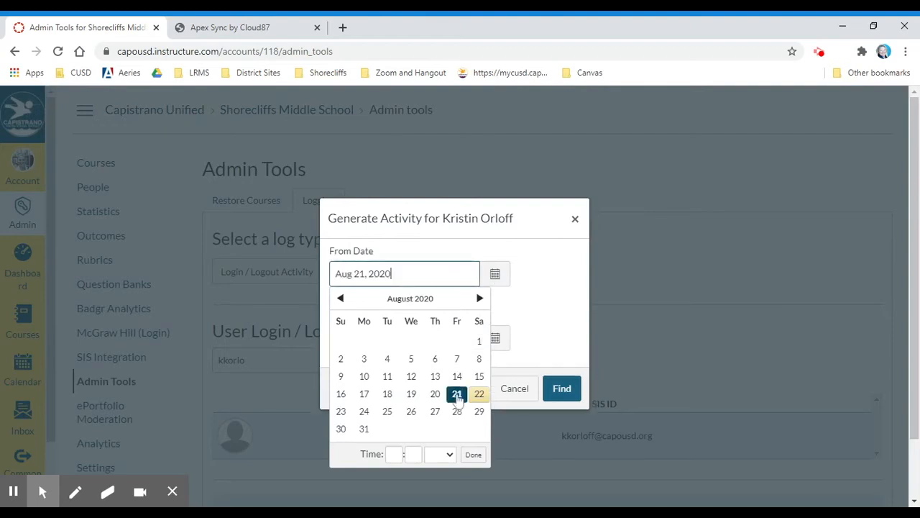
{"action": "left_click", "coordinate": [394, 454]}
{"action": "type", "text": "10"}
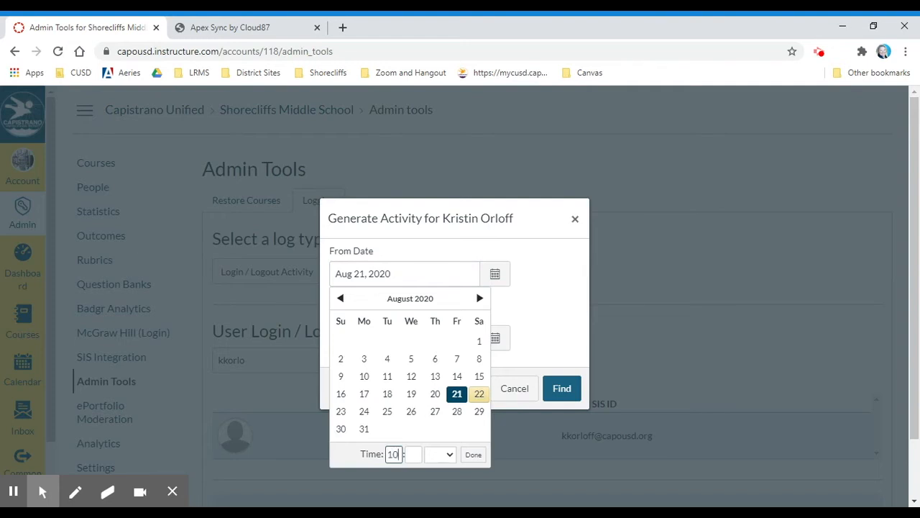
{"action": "key", "text": "Tab"}
{"action": "type", "text": "00"}
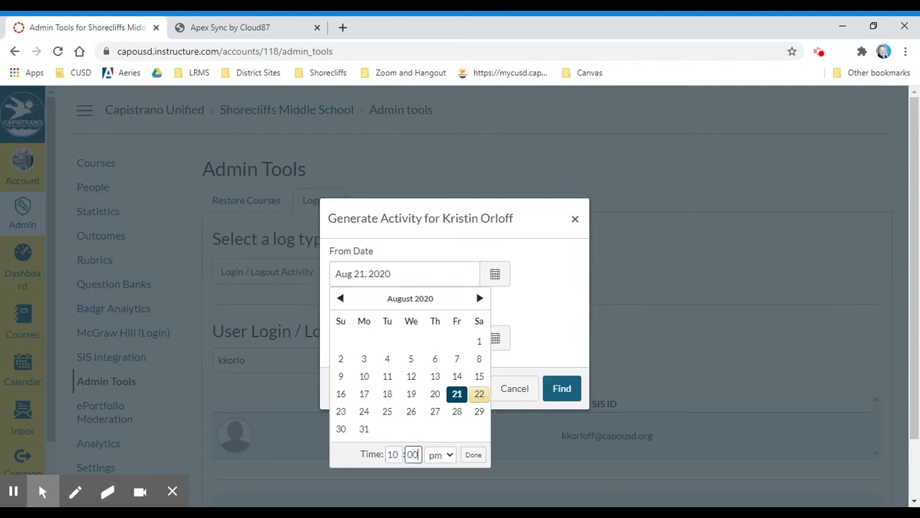
{"action": "left_click", "coordinate": [440, 454]}
{"action": "left_click", "coordinate": [447, 466]}
{"action": "left_click", "coordinate": [473, 455]}
Step: Set the end date to Aug 22 and find the results, showing a LOGIN at 6:54pm
{"action": "left_click", "coordinate": [494, 342]}
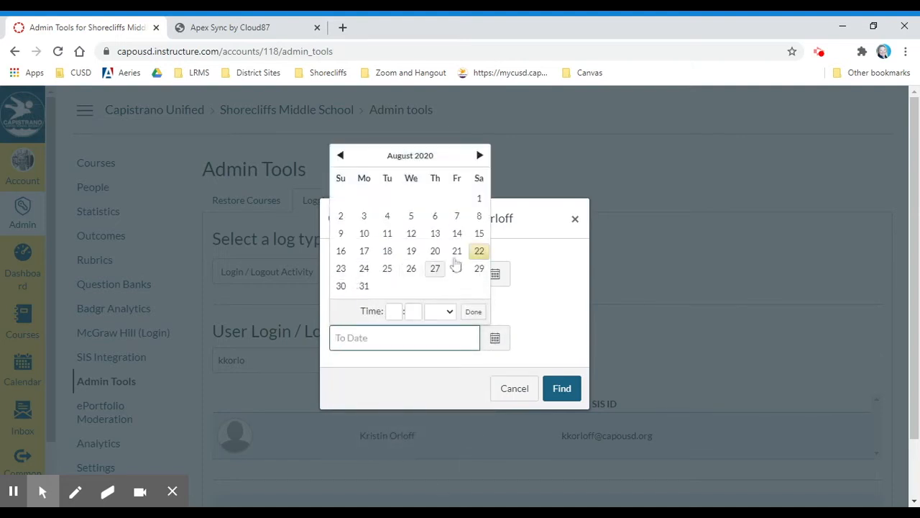
{"action": "left_click", "coordinate": [480, 253]}
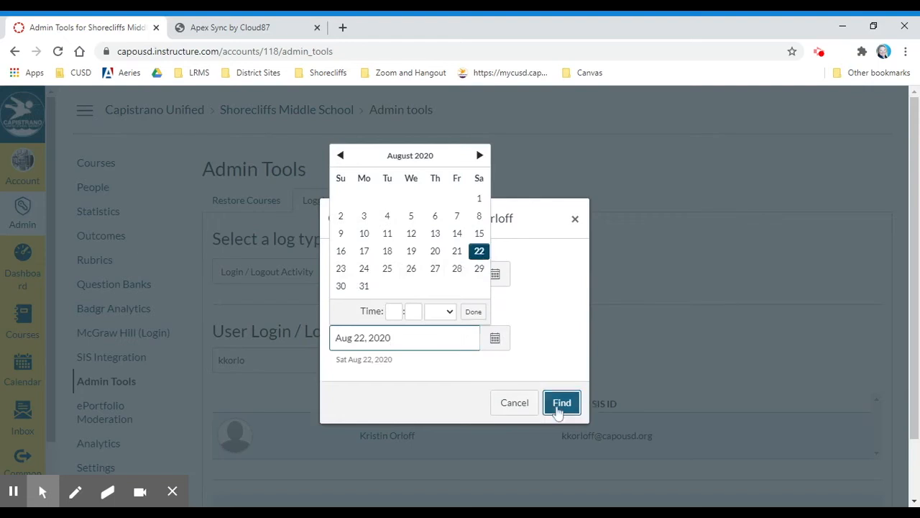
{"action": "left_click", "coordinate": [556, 397]}
{"action": "scroll", "coordinate": [536, 361], "scroll_direction": "down", "scroll_amount": 1}
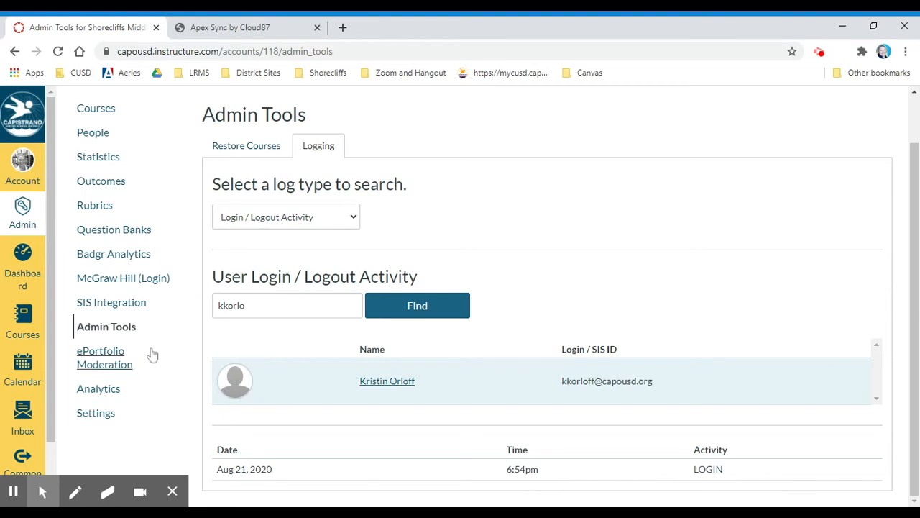
{"action": "left_click", "coordinate": [99, 389]}
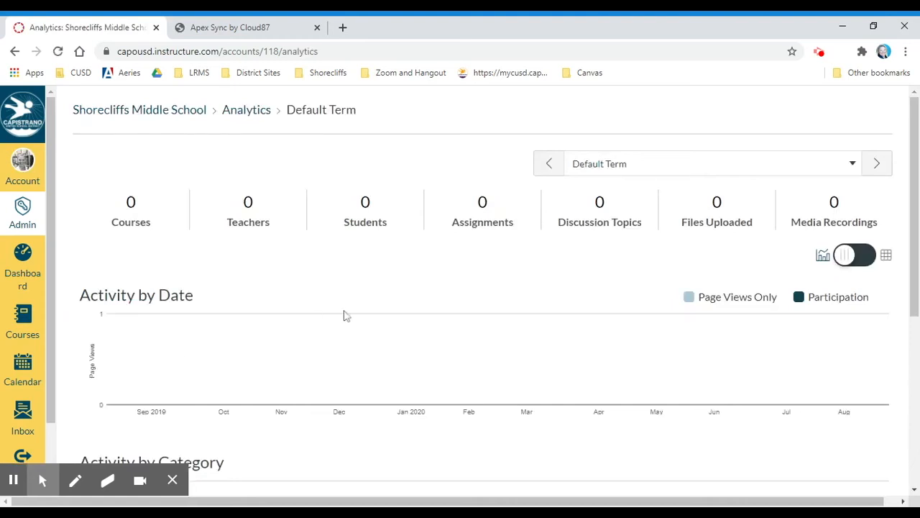
Step: Switch analytics to the 2020/2021 - Shorecliffs Middle School - Fall term and scroll the charts
{"action": "scroll", "coordinate": [744, 269], "scroll_direction": "down", "scroll_amount": 1}
{"action": "scroll", "coordinate": [744, 269], "scroll_direction": "up", "scroll_amount": 1}
{"action": "left_click", "coordinate": [850, 164]}
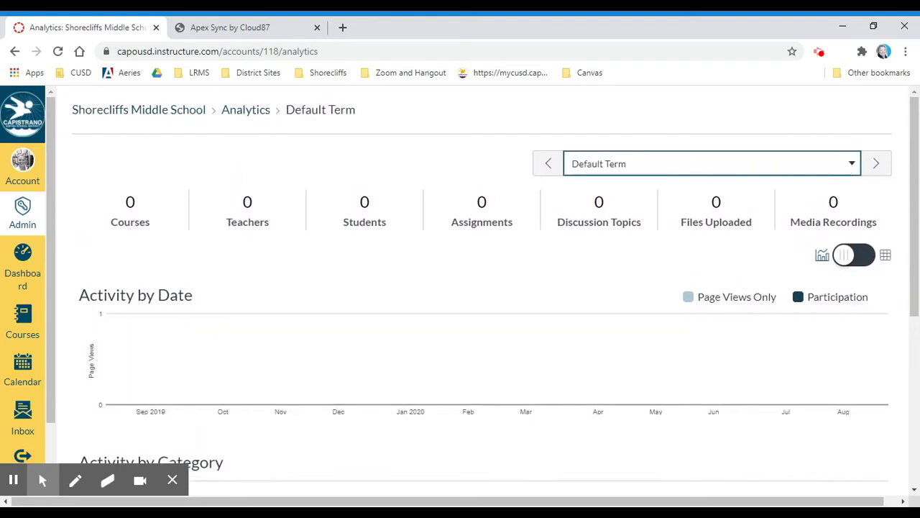
{"action": "left_click", "coordinate": [661, 215]}
{"action": "scroll", "coordinate": [506, 345], "scroll_direction": "down", "scroll_amount": 2}
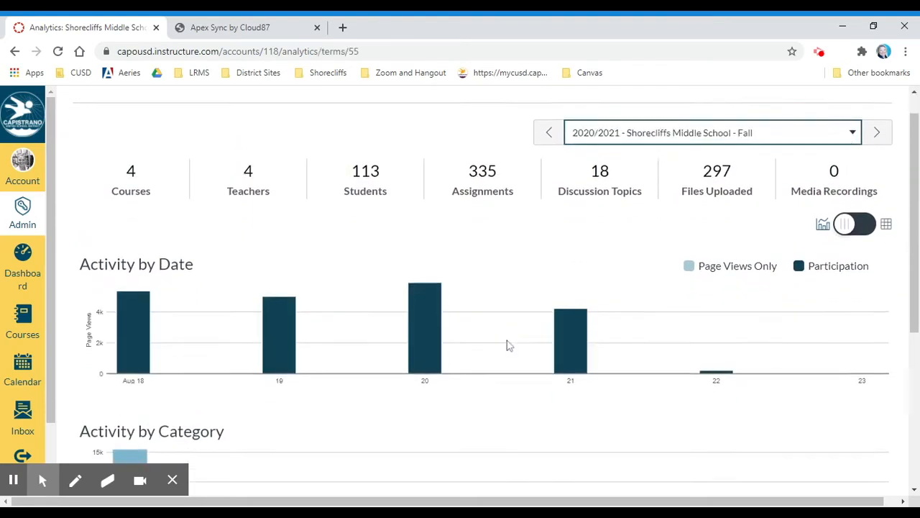
{"action": "scroll", "coordinate": [507, 343], "scroll_direction": "down", "scroll_amount": 2}
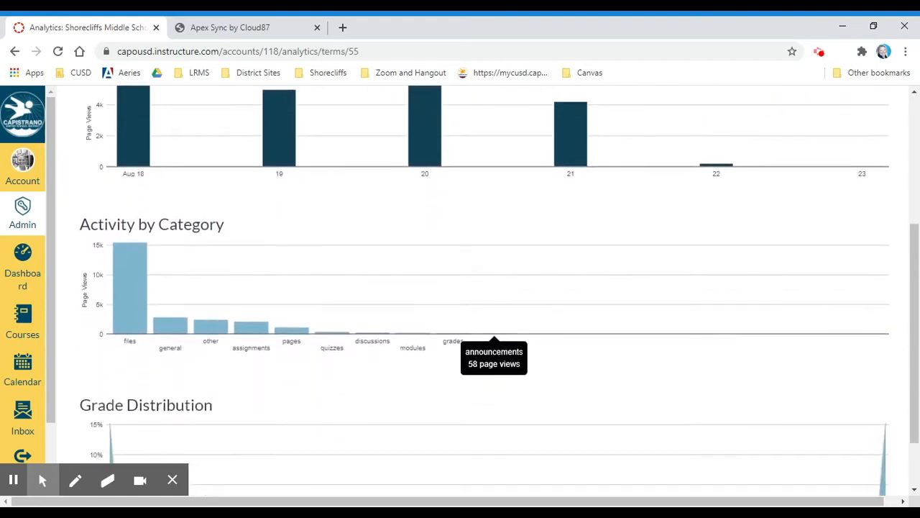
{"action": "scroll", "coordinate": [507, 343], "scroll_direction": "up", "scroll_amount": 1}
{"action": "scroll", "coordinate": [507, 345], "scroll_direction": "up", "scroll_amount": 1}
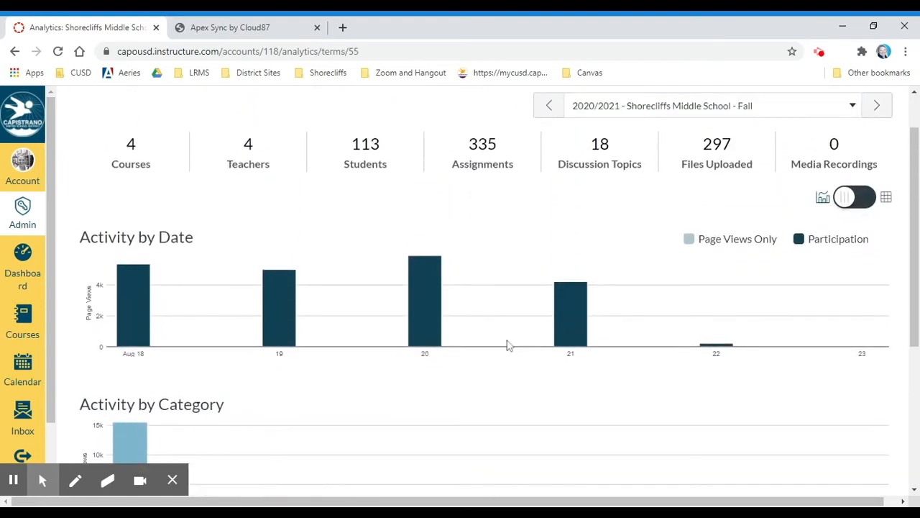
{"action": "scroll", "coordinate": [507, 345], "scroll_direction": "down", "scroll_amount": 3}
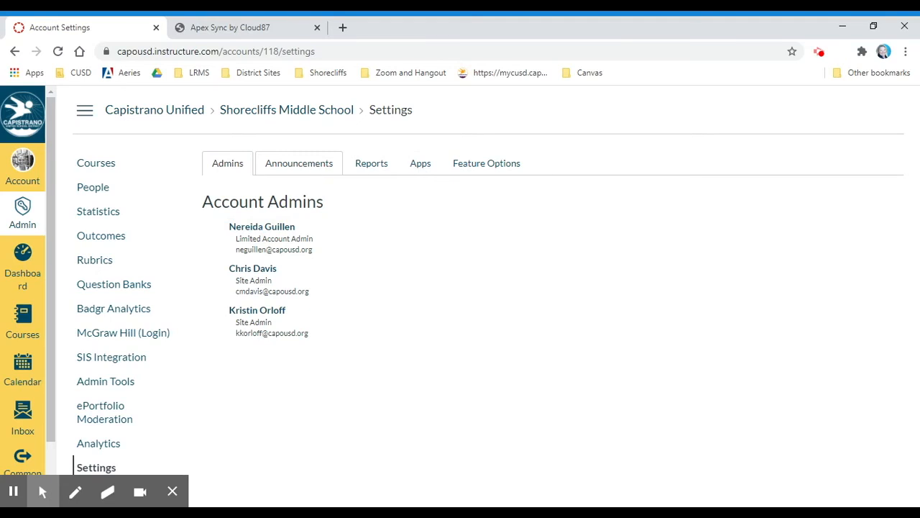
Step: Start a new global announcement and view its announcement type choices
{"action": "left_click", "coordinate": [314, 165]}
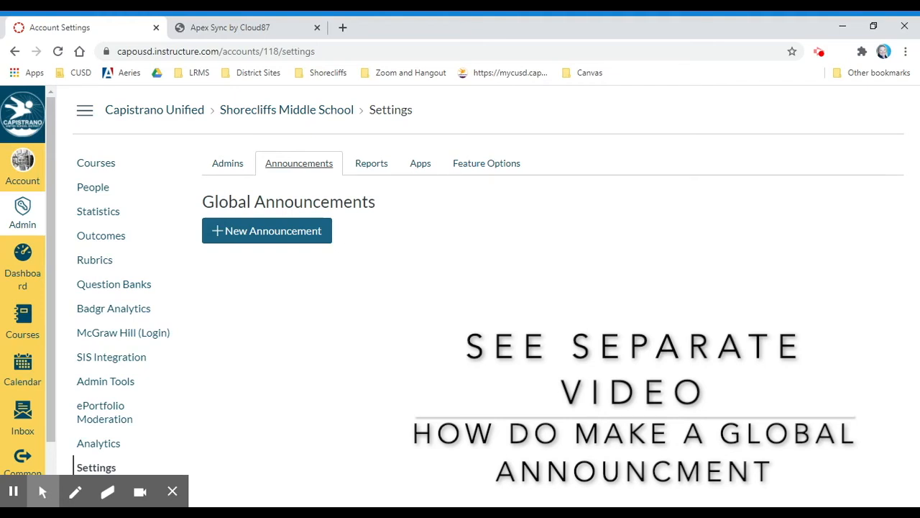
{"action": "left_click", "coordinate": [227, 240]}
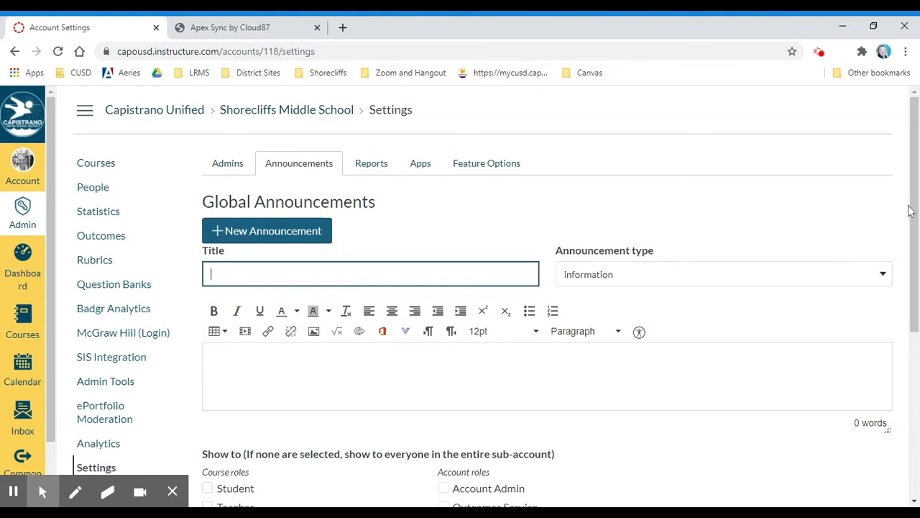
{"action": "left_click_drag", "start_coordinate": [916, 215], "coordinate": [915, 272]}
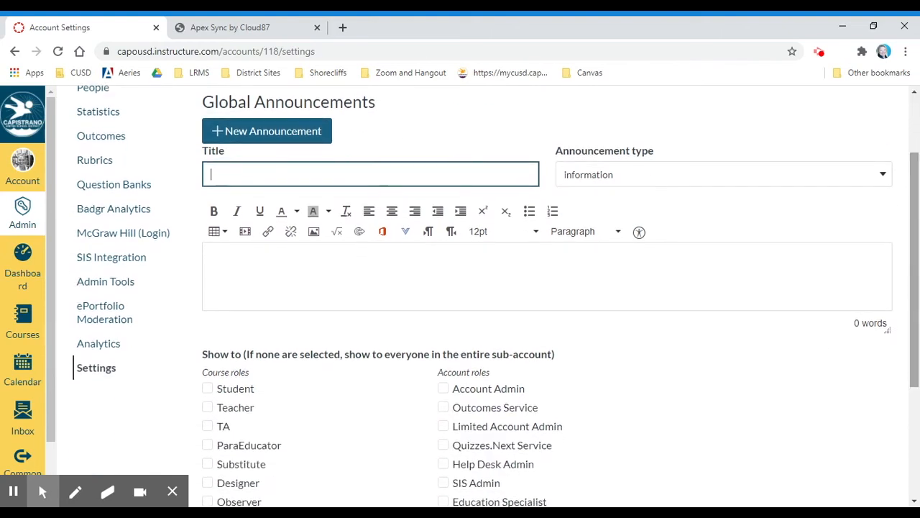
{"action": "left_click", "coordinate": [886, 178]}
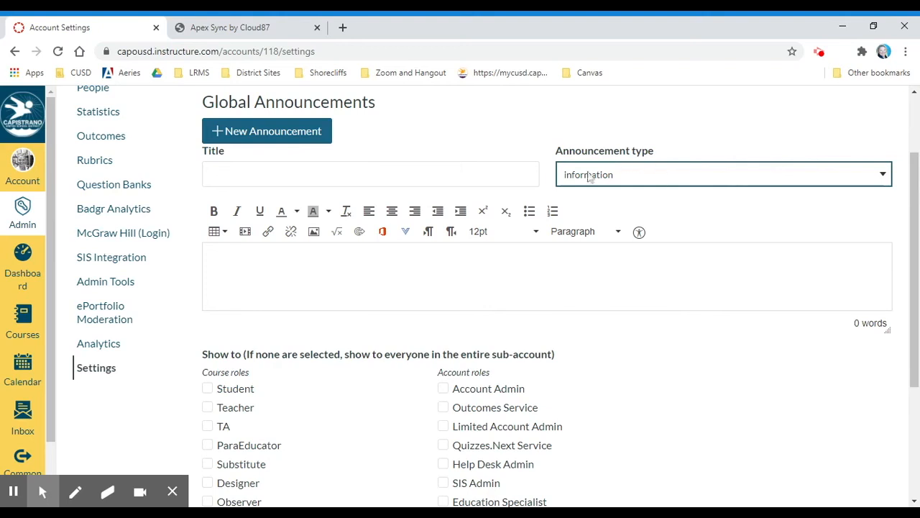
Step: Look over the announcement body and Publish area without publishing, then list the account reports
{"action": "left_click", "coordinate": [210, 266]}
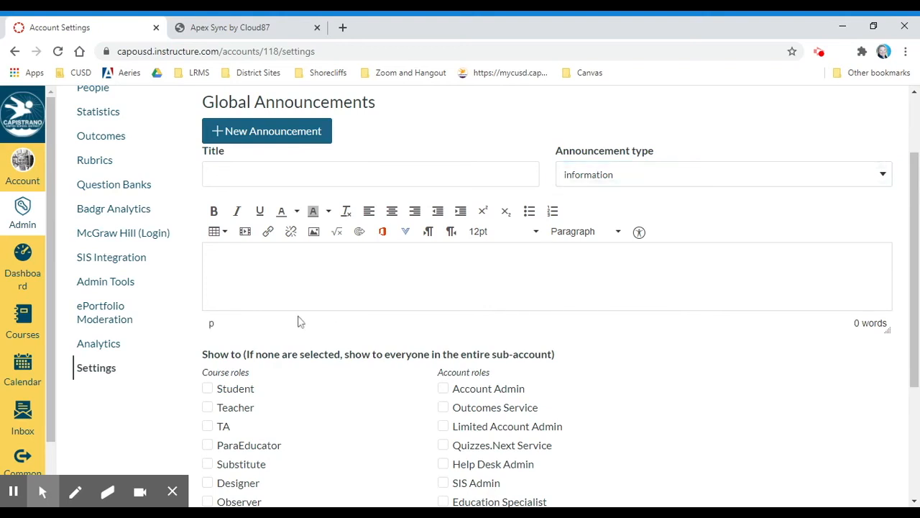
{"action": "left_click_drag", "start_coordinate": [913, 321], "coordinate": [916, 412]}
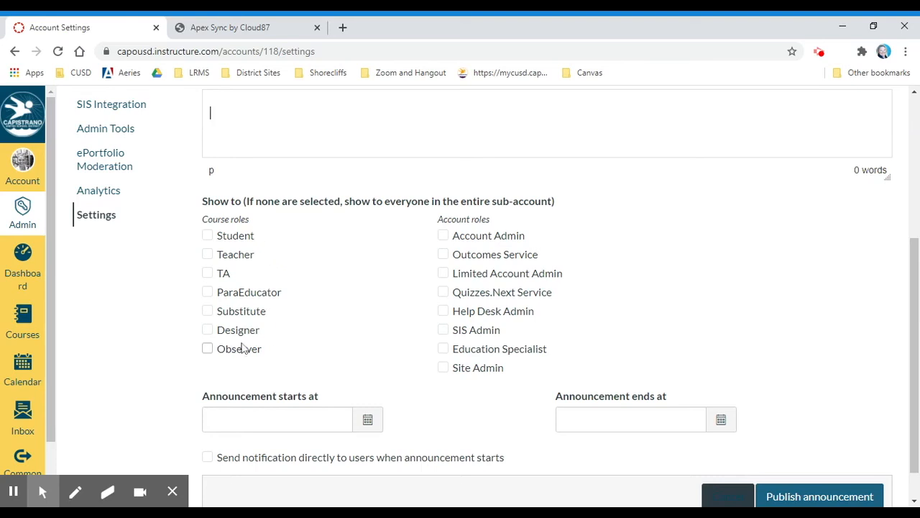
{"action": "scroll", "coordinate": [391, 433], "scroll_direction": "down", "scroll_amount": 1}
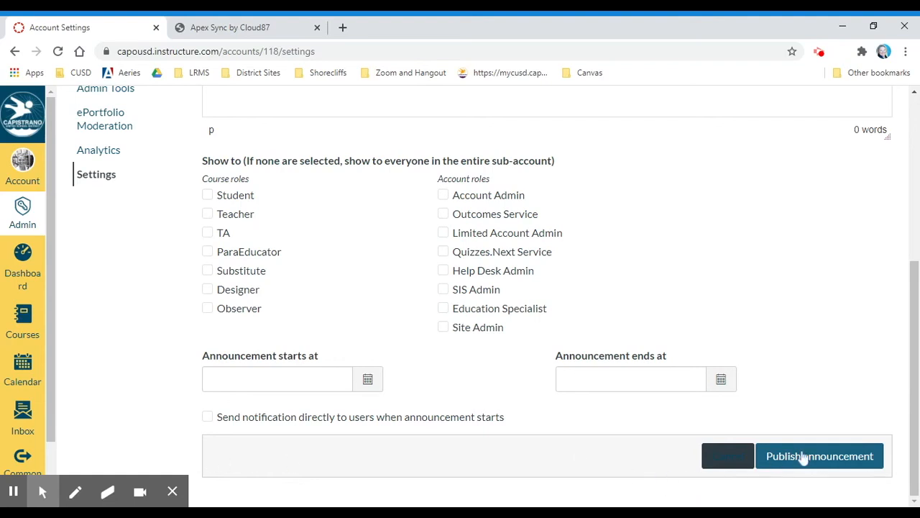
{"action": "scroll", "coordinate": [790, 345], "scroll_direction": "up", "scroll_amount": 3}
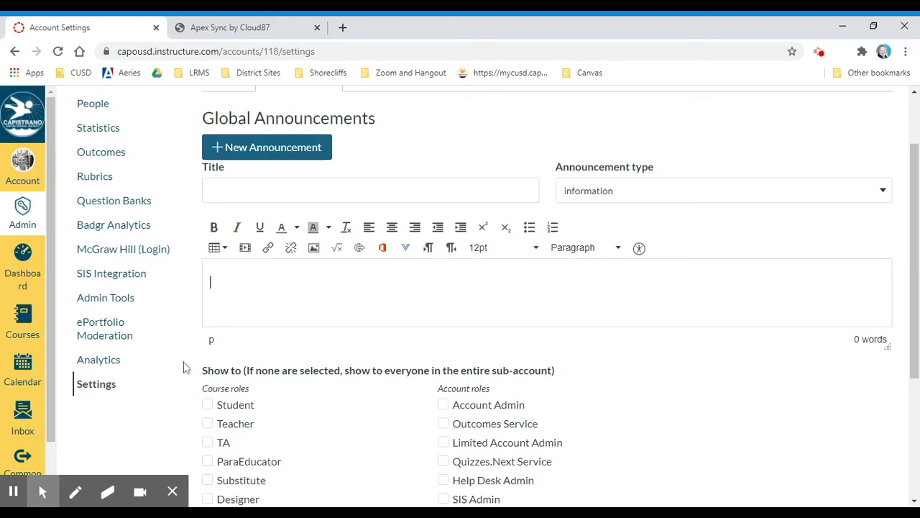
{"action": "scroll", "coordinate": [314, 317], "scroll_direction": "up", "scroll_amount": 1}
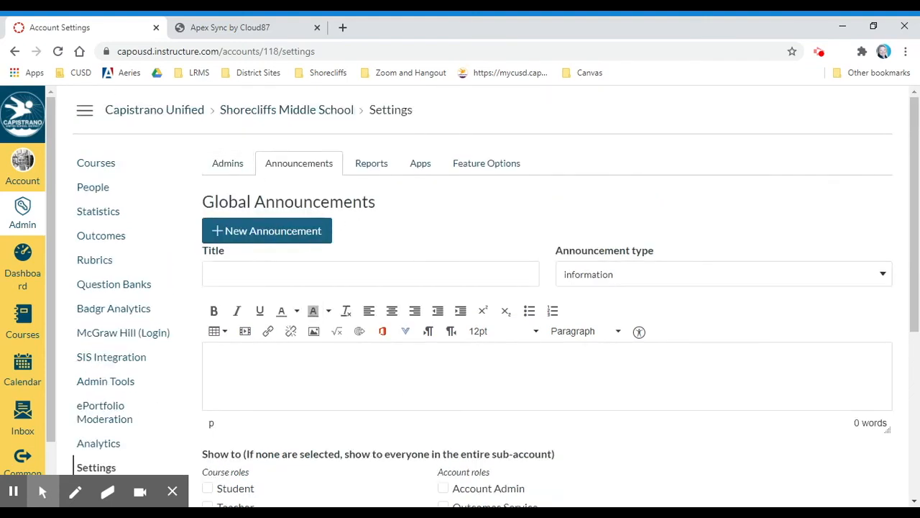
{"action": "left_click", "coordinate": [368, 169]}
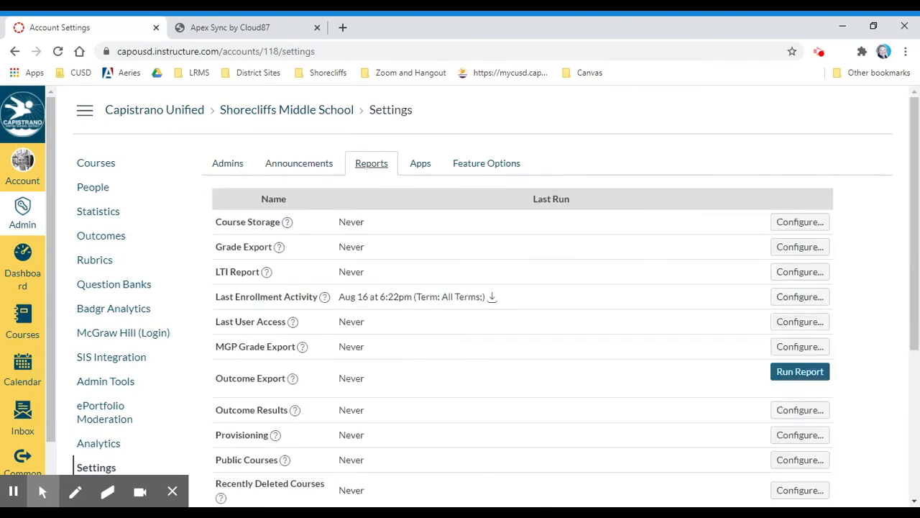
{"action": "scroll", "coordinate": [460, 381], "scroll_direction": "down", "scroll_amount": 3}
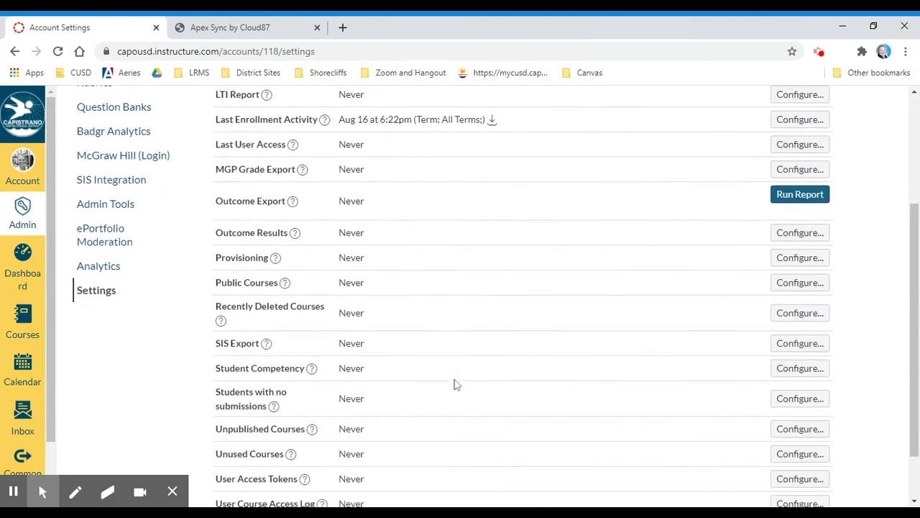
{"action": "scroll", "coordinate": [455, 385], "scroll_direction": "down", "scroll_amount": 1}
{"action": "scroll", "coordinate": [455, 385], "scroll_direction": "up", "scroll_amount": 1}
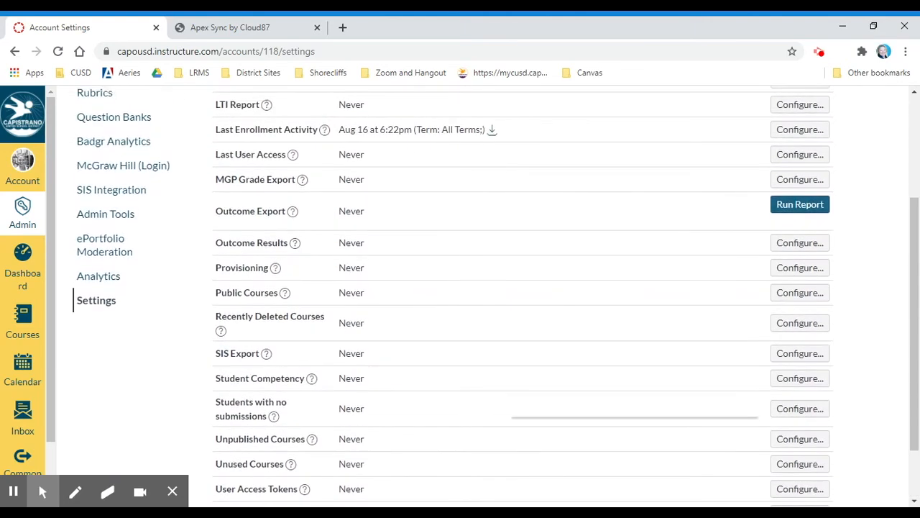
{"action": "scroll", "coordinate": [524, 288], "scroll_direction": "down", "scroll_amount": 1}
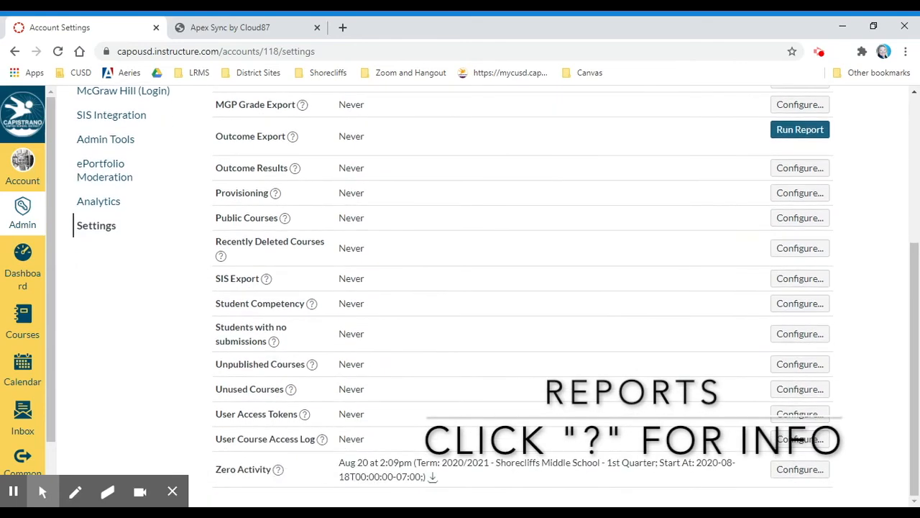
{"action": "left_click", "coordinate": [274, 343]}
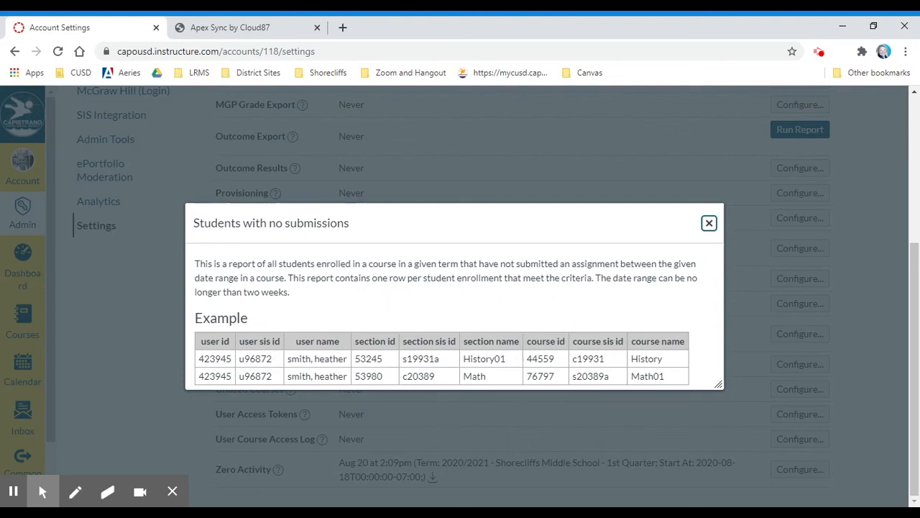
{"action": "left_click", "coordinate": [709, 223]}
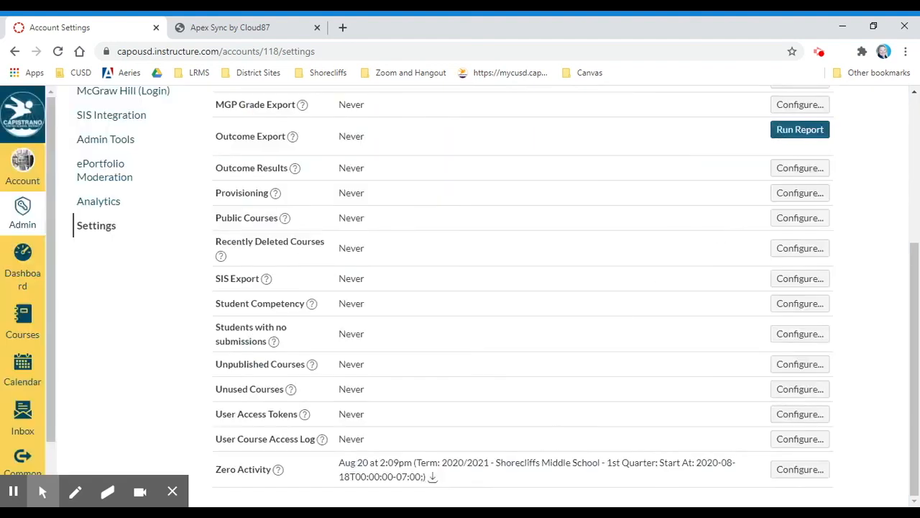
{"action": "left_click", "coordinate": [279, 470]}
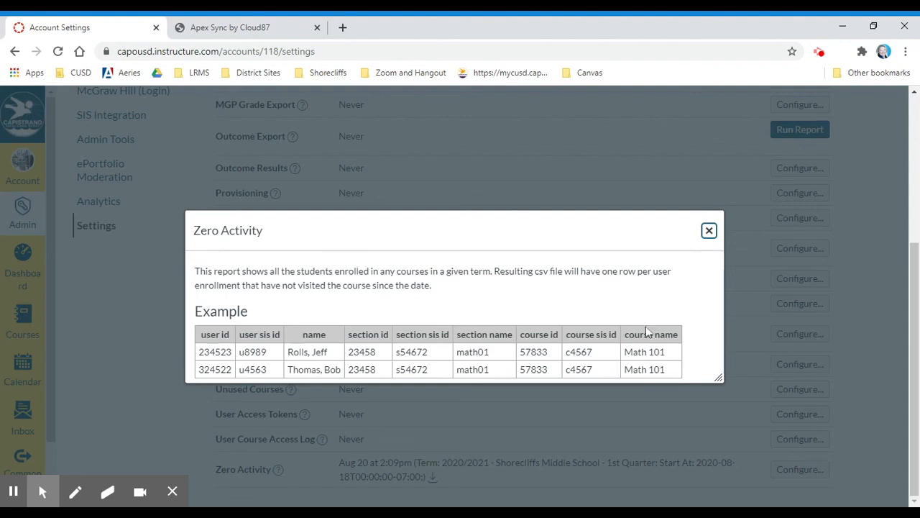
{"action": "left_click", "coordinate": [710, 240]}
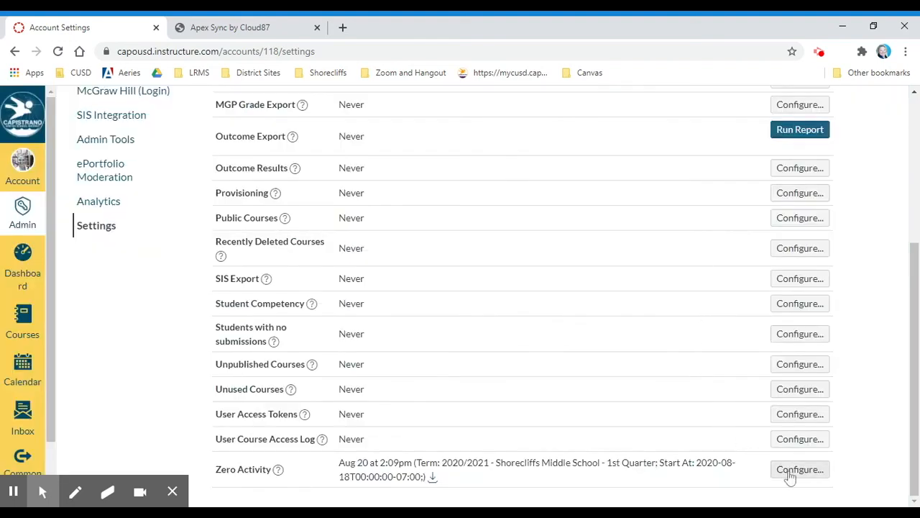